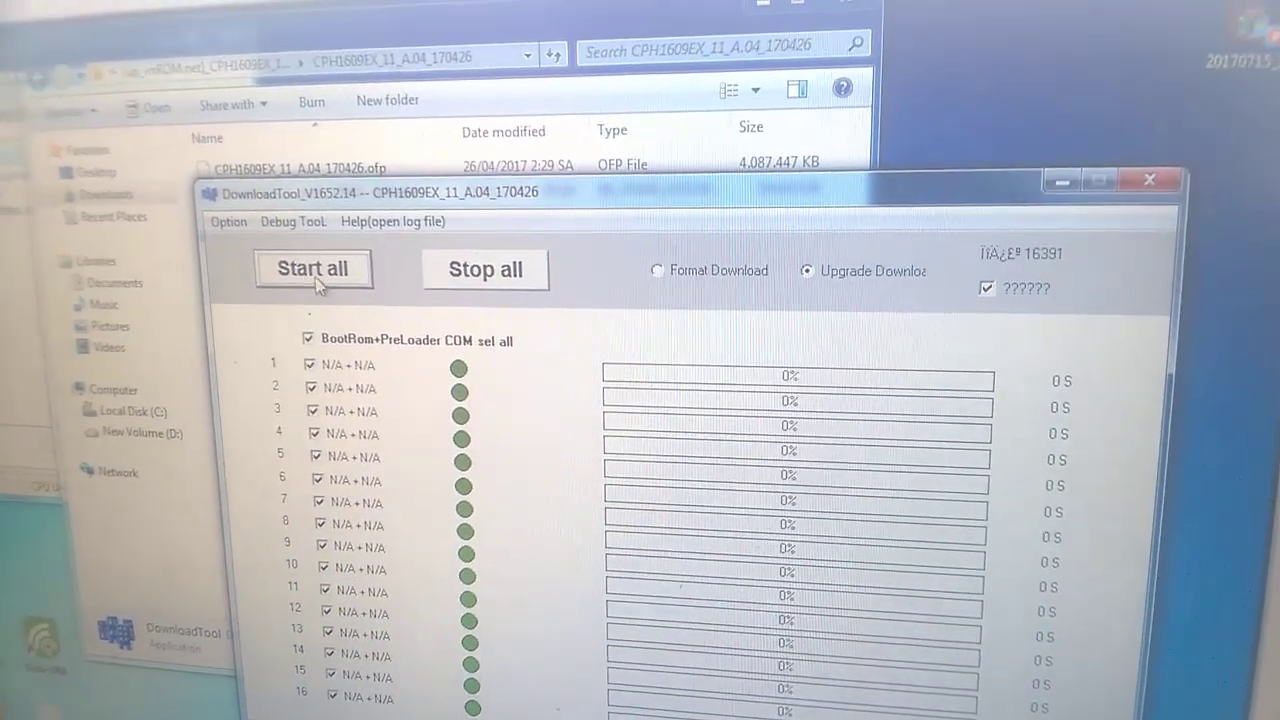
Start the firmware flashing on all ports in Upgrade Download mode
left_click(308, 266)
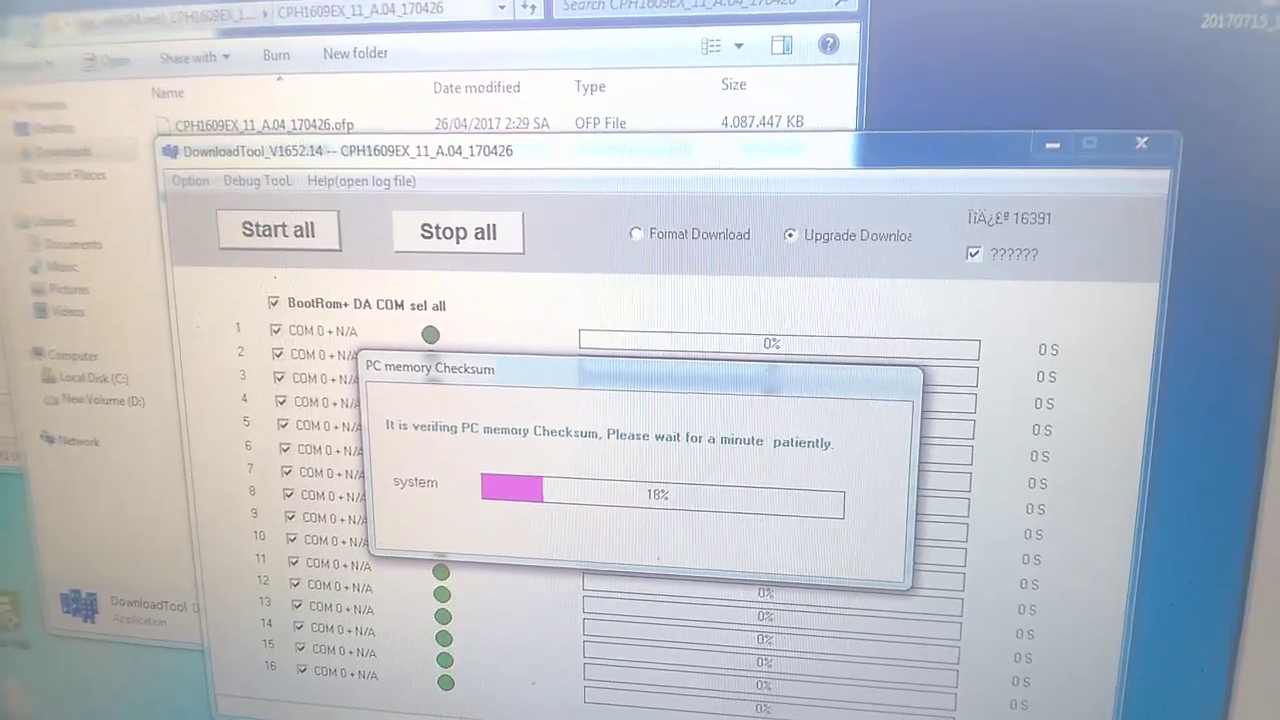
Review the extracted CPH1609EX_11_A.04_170426 firmware folders and return to the Downloads folder
left_click(252, 126)
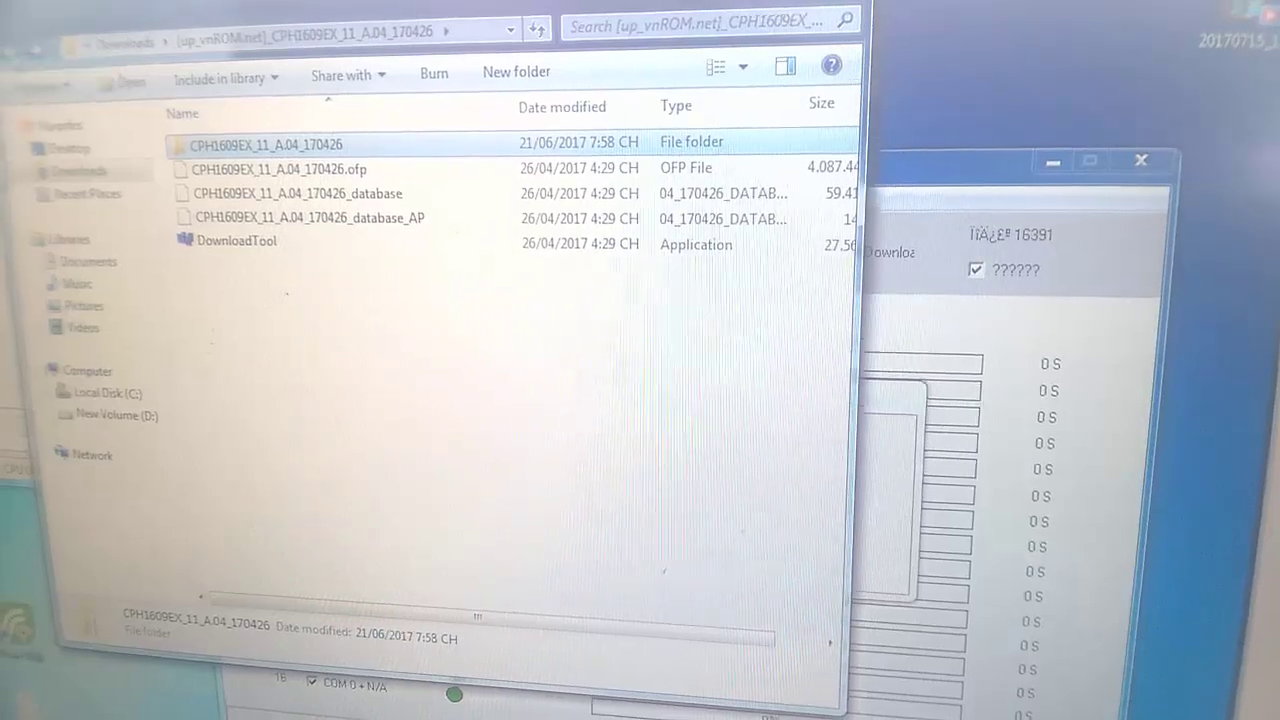
key("BackSpace")
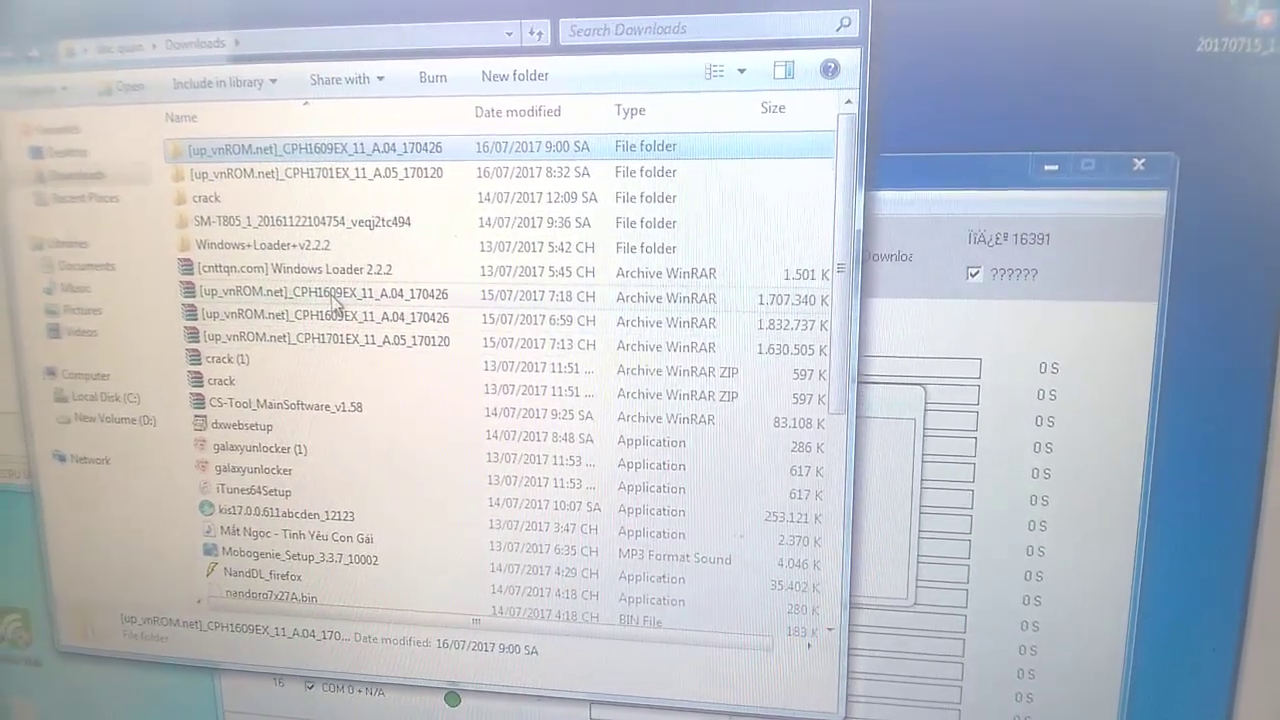
mouse_move(325, 318)
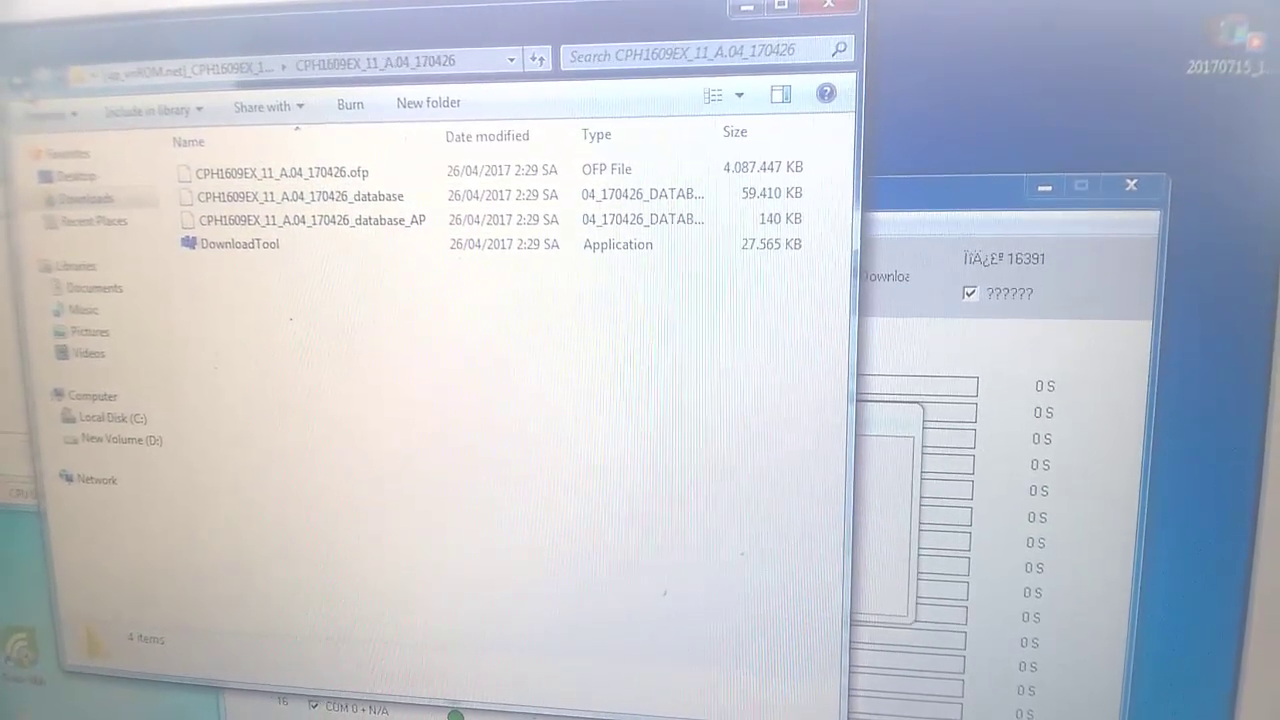
key("BackSpace")
key("BackSpace")
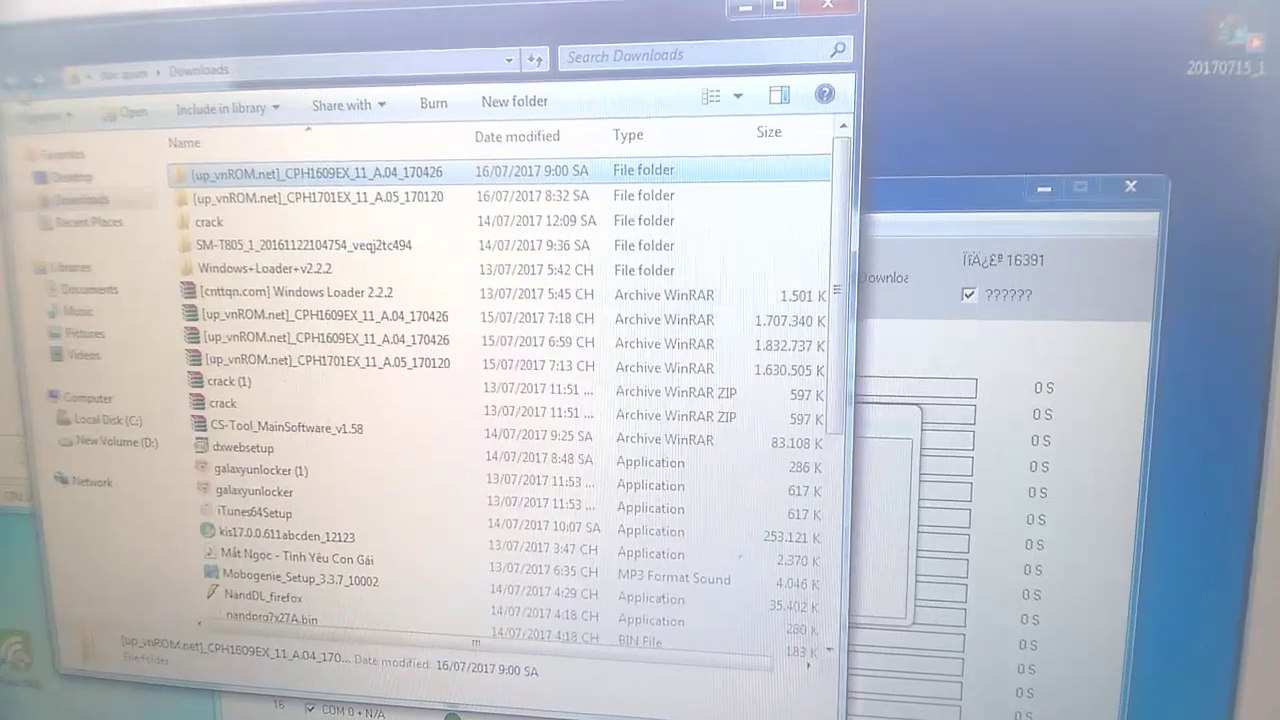
Inspect the contents of the 1.707.340 KB [up_vnROM.net]_CPH1609EX_11_A.04_170426 archive and close it
left_click(340, 314)
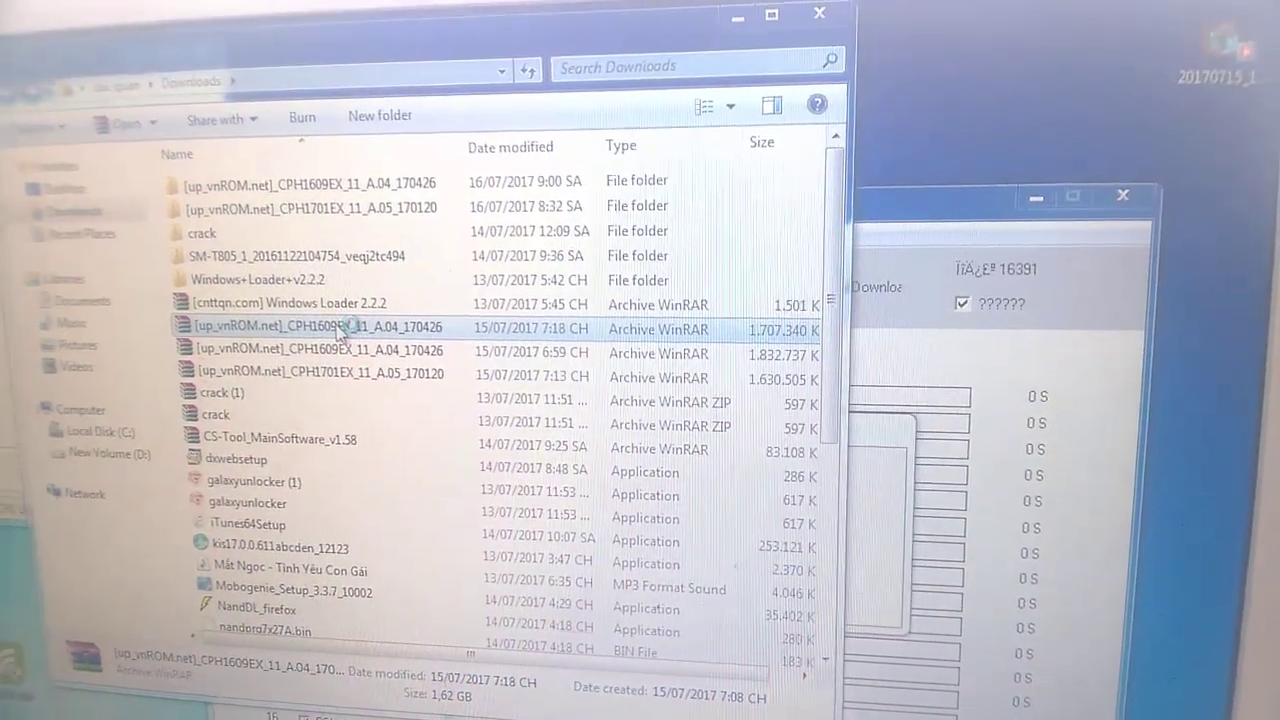
double_click(340, 325)
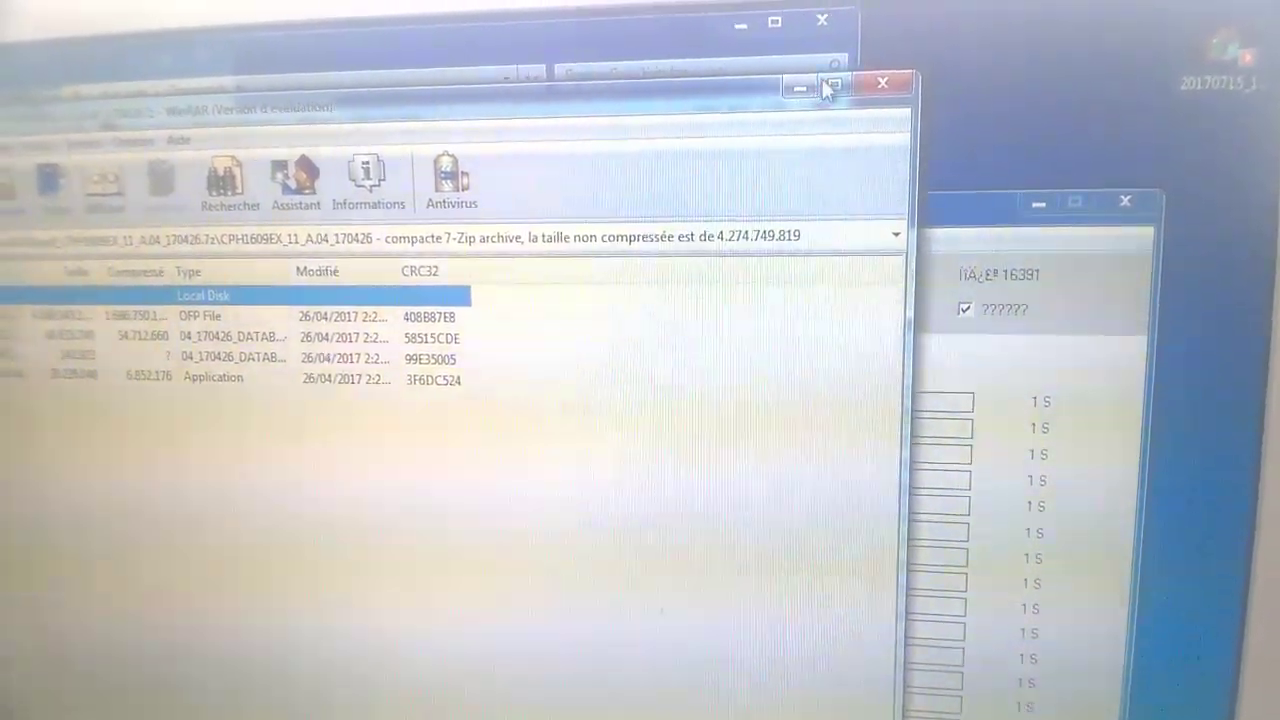
key("Escape")
Copy the 1.707.340 KB CPH1609EX_11_A.04_170426 archive from Downloads into the OPPO folder inside FILE on drive D
right_click(290, 340)
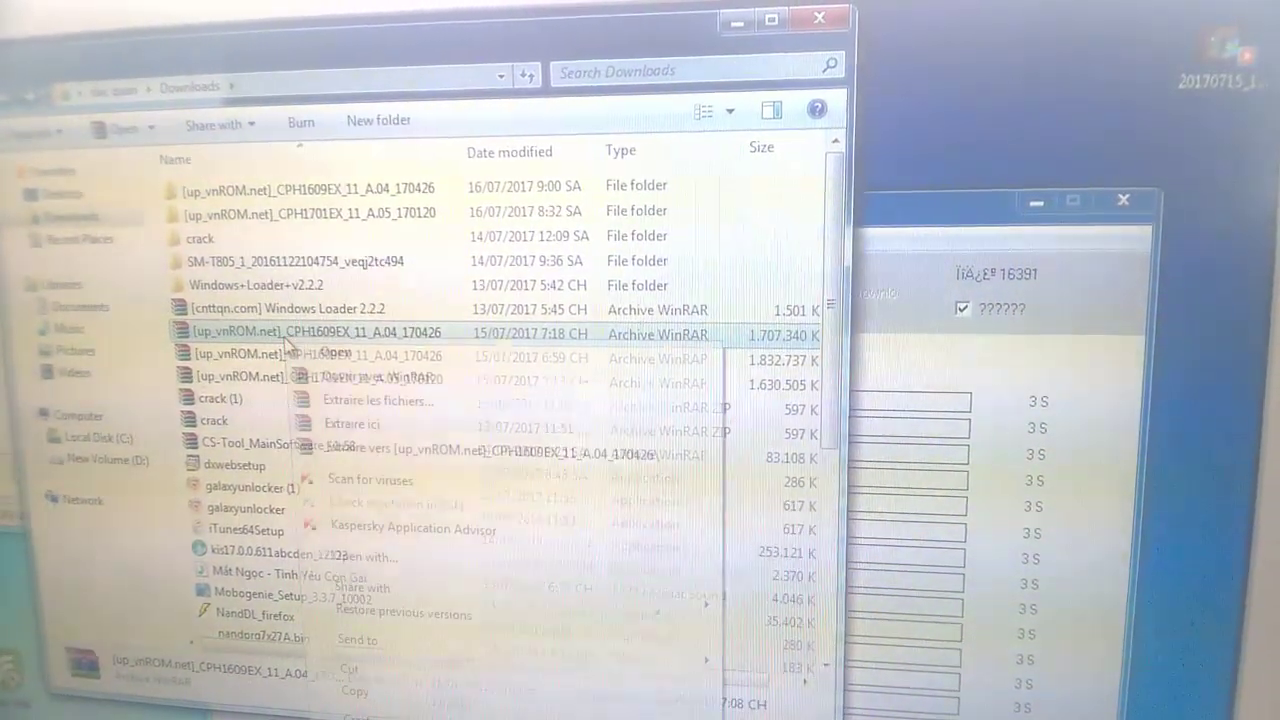
left_click(358, 691)
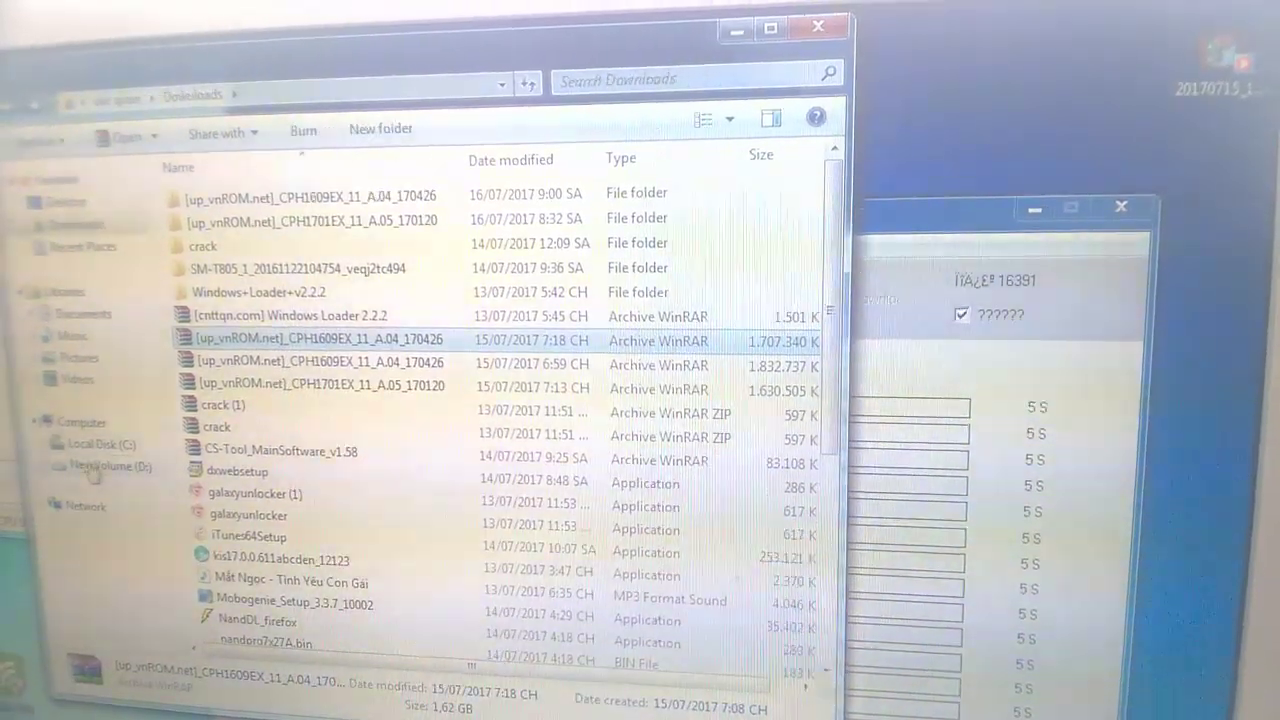
left_click(108, 461)
double_click(208, 389)
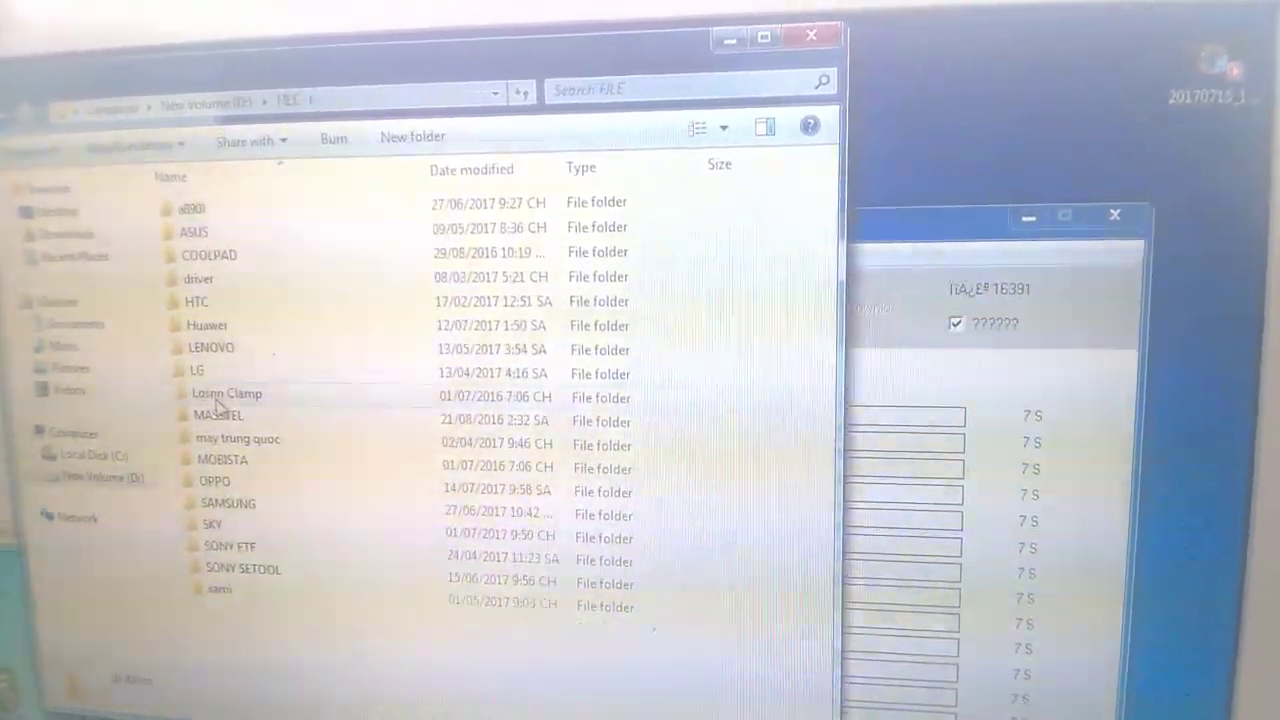
double_click(218, 483)
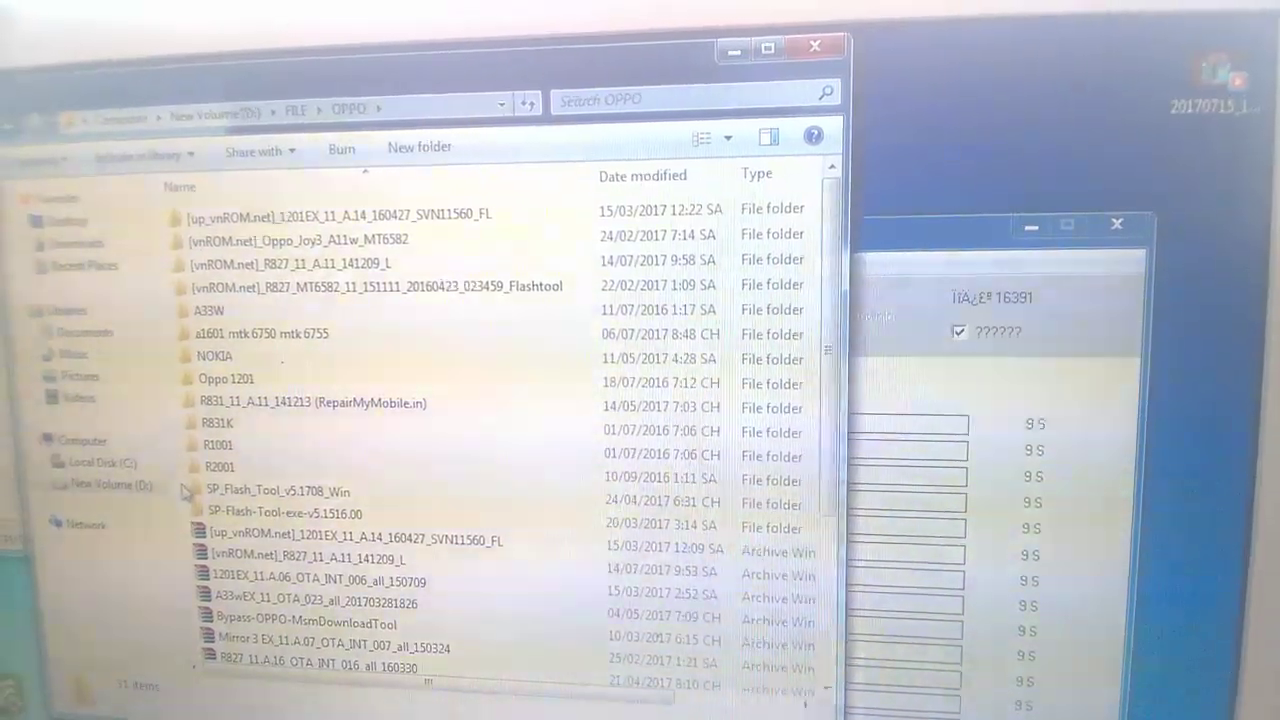
right_click(182, 482)
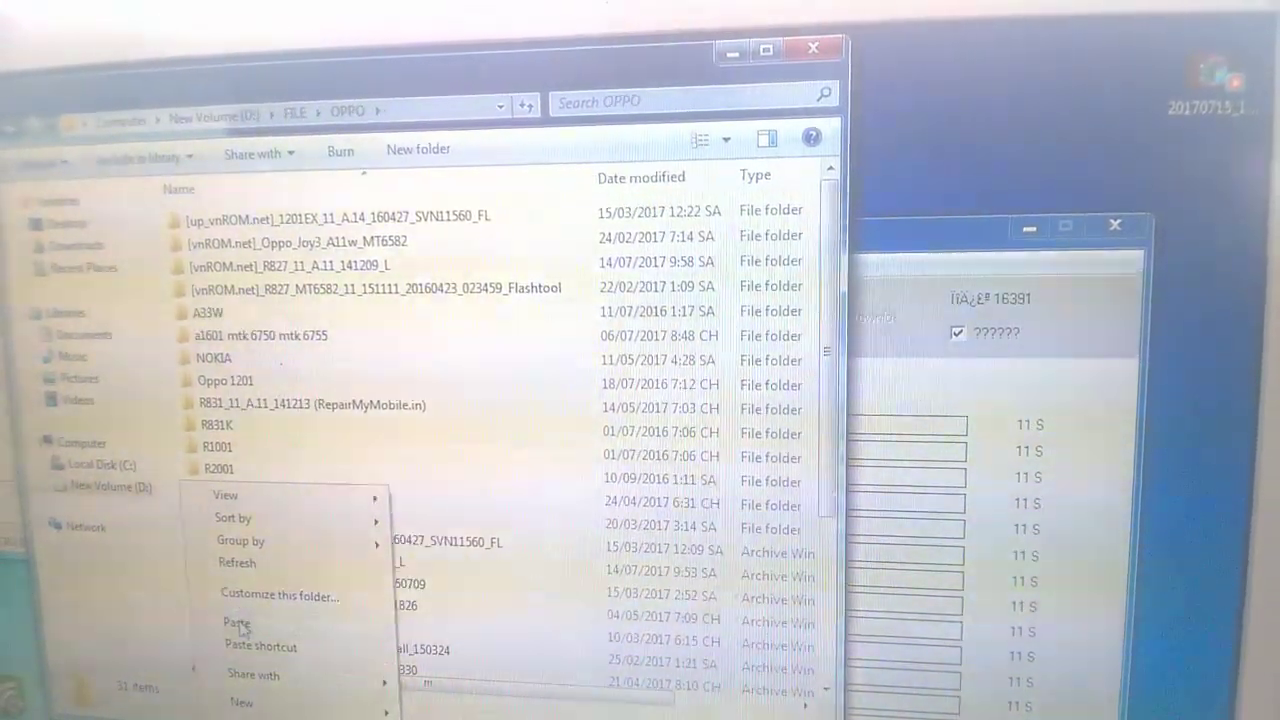
left_click(237, 619)
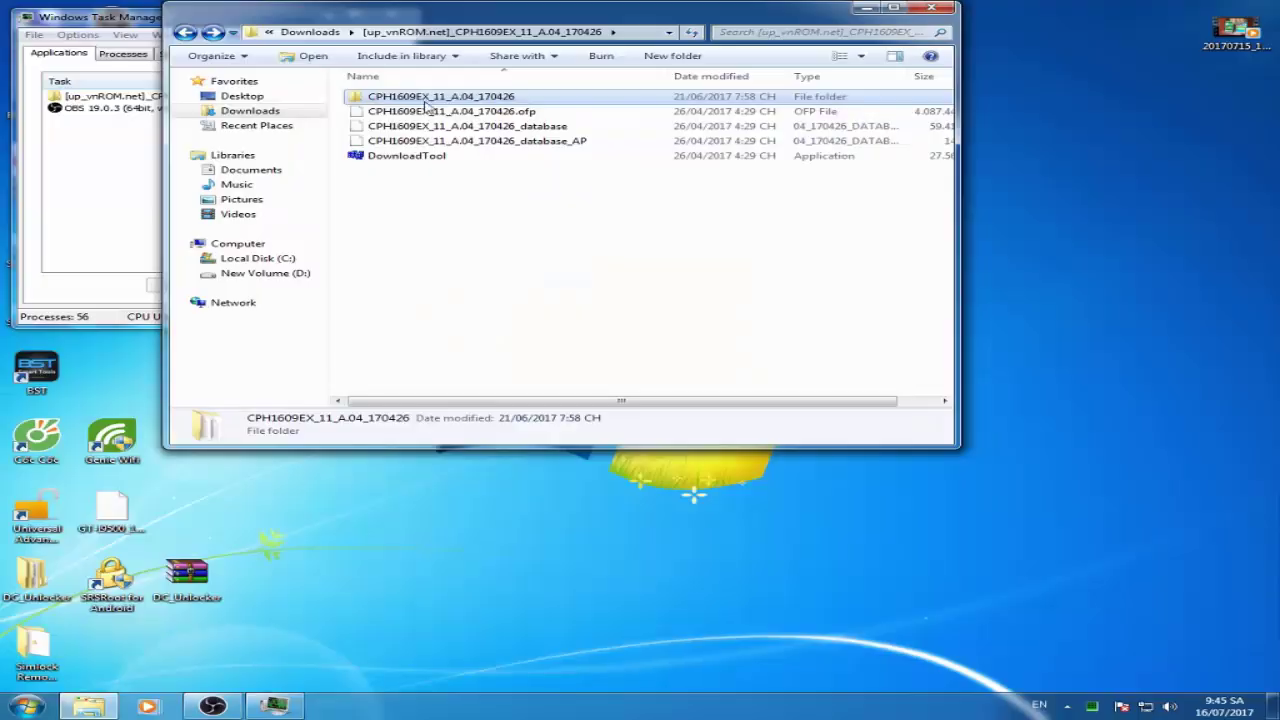
Launch DownloadTool from the inner CPH1609EX_11_A.04_170426 folder and start the upgrade download on all ports
double_click(489, 99)
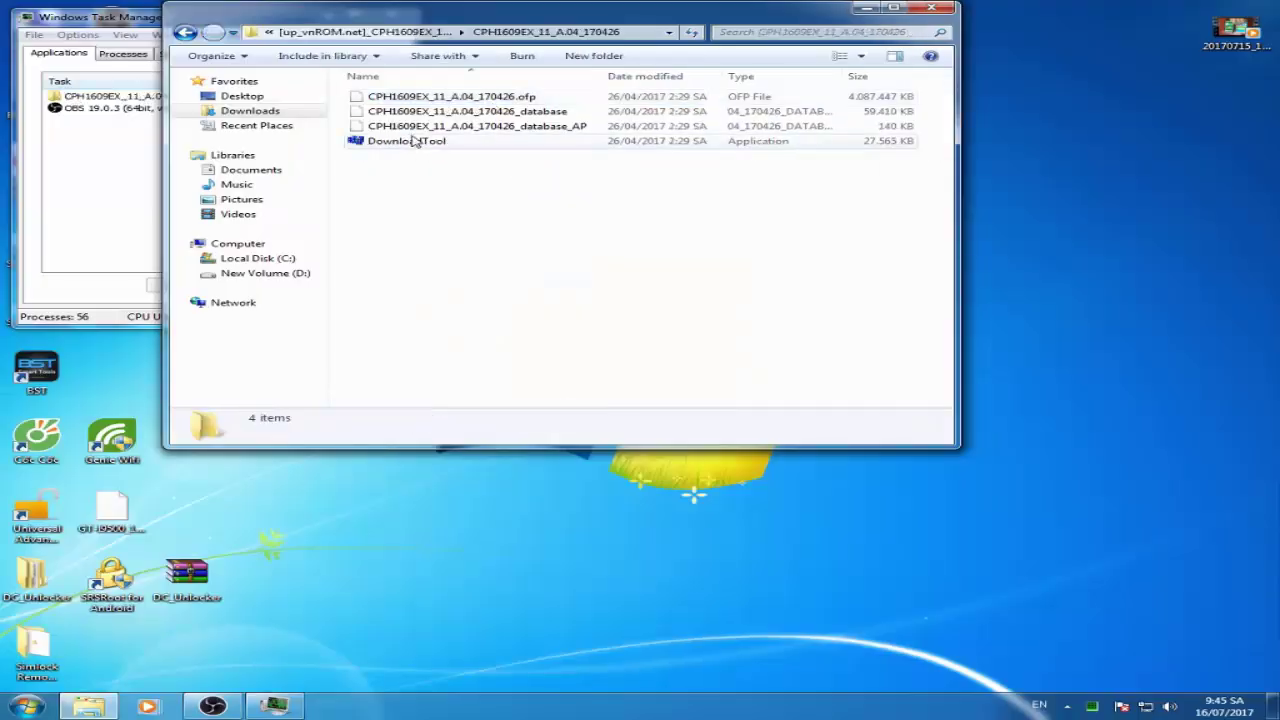
right_click(415, 142)
left_click(480, 157)
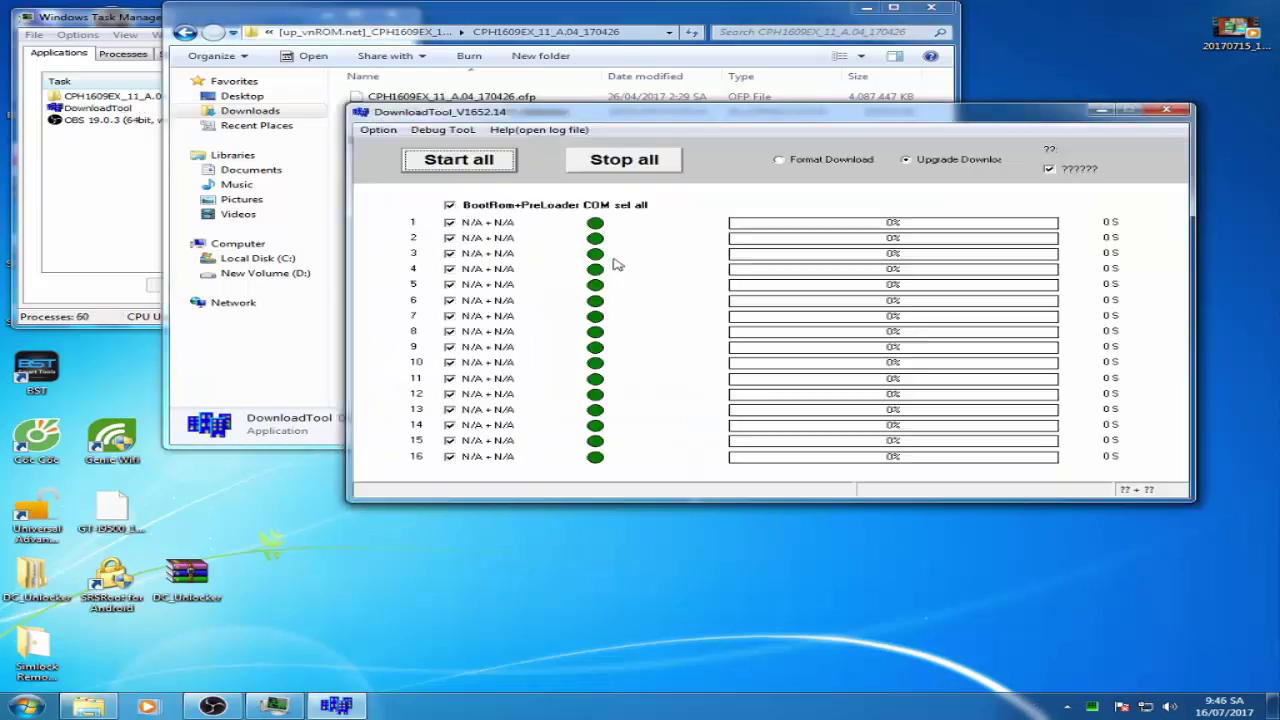
left_click(463, 168)
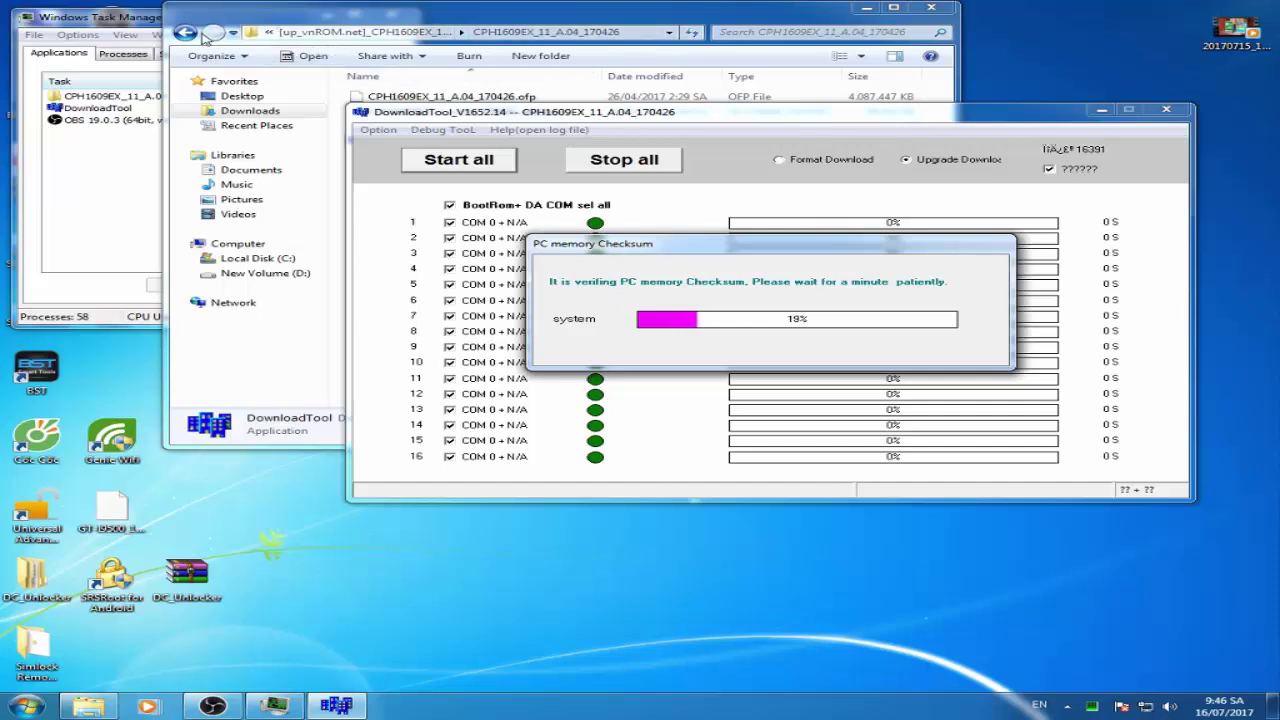
Go back to Downloads and check the outer and inner CPH1609EX_11_A.04_170426 firmware folders again
left_click(186, 33)
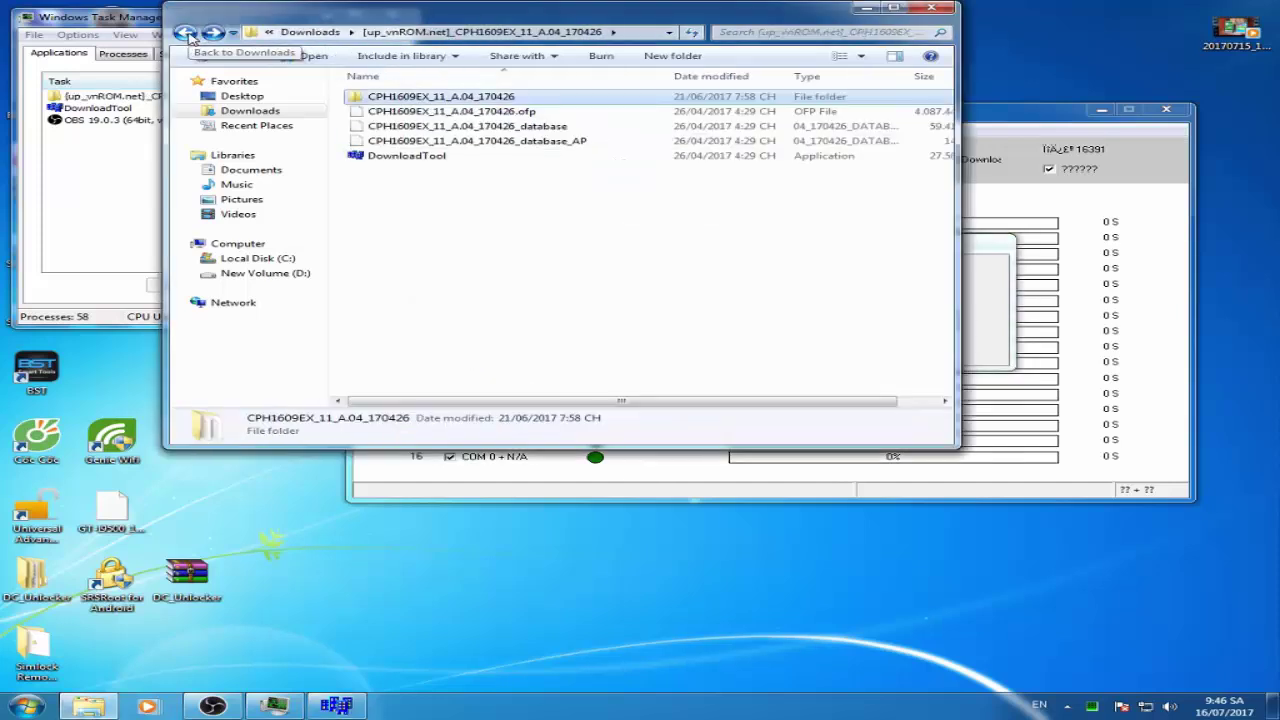
left_click(186, 33)
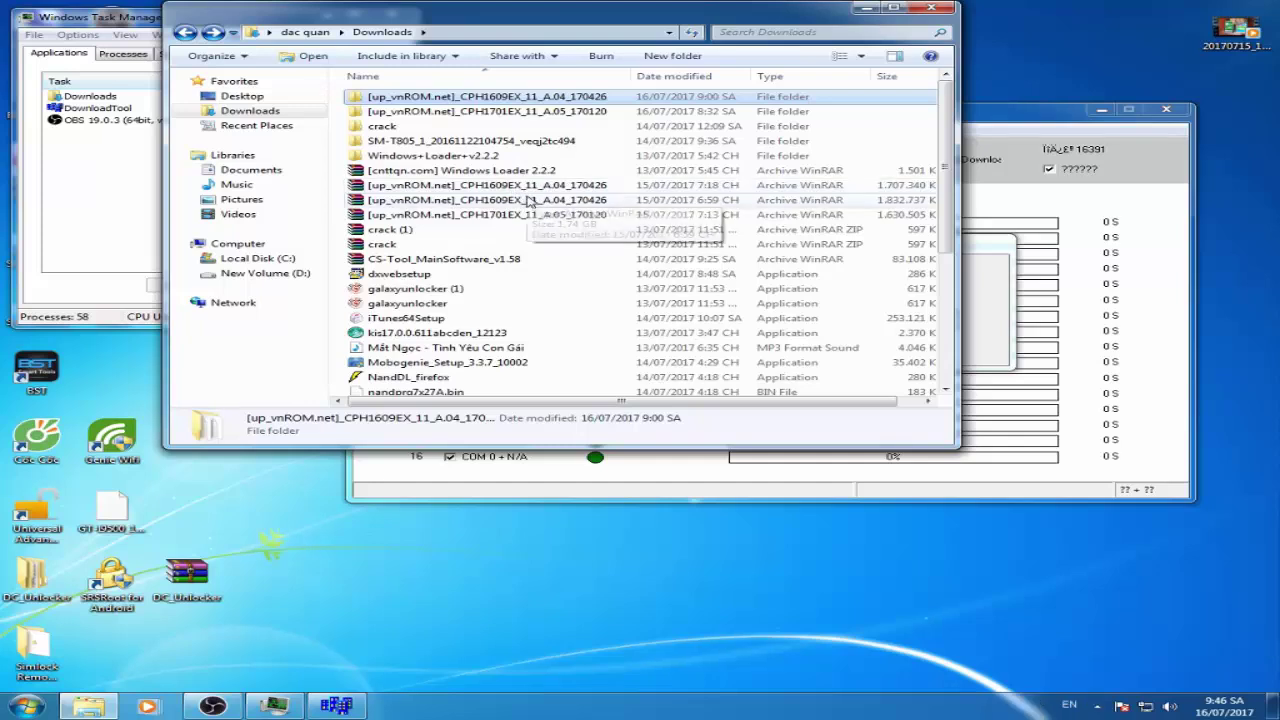
double_click(498, 99)
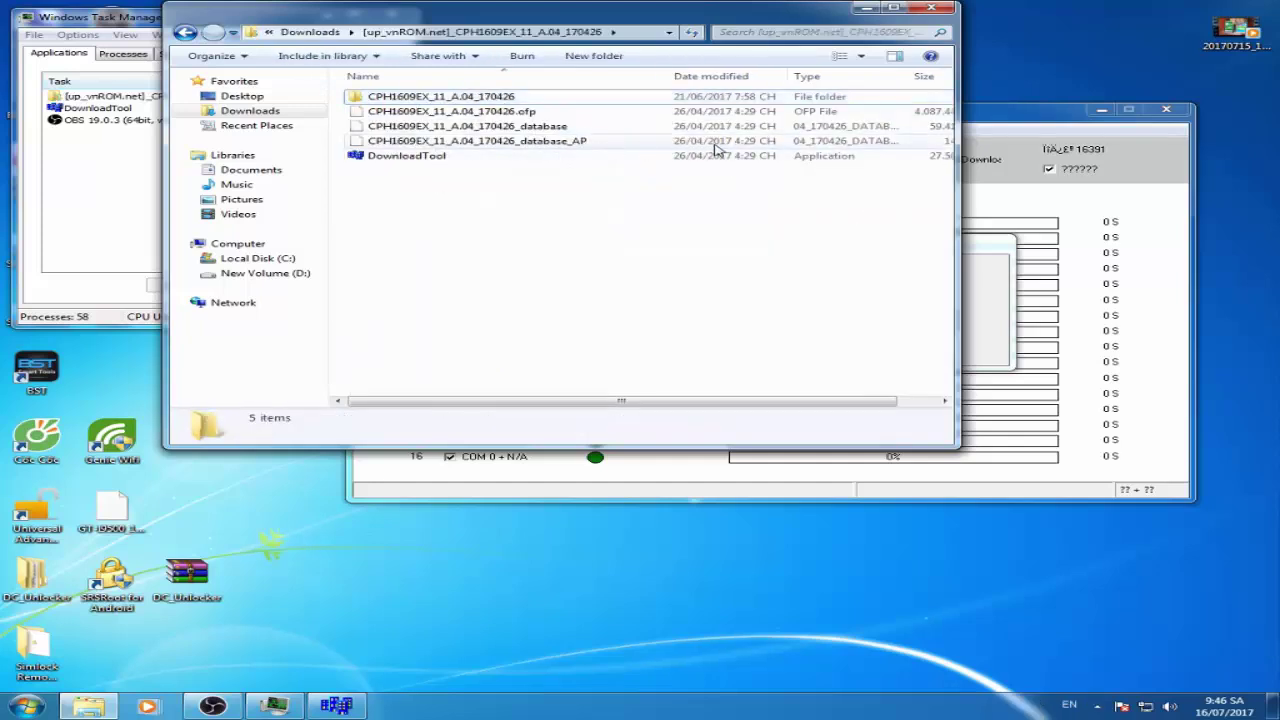
double_click(476, 96)
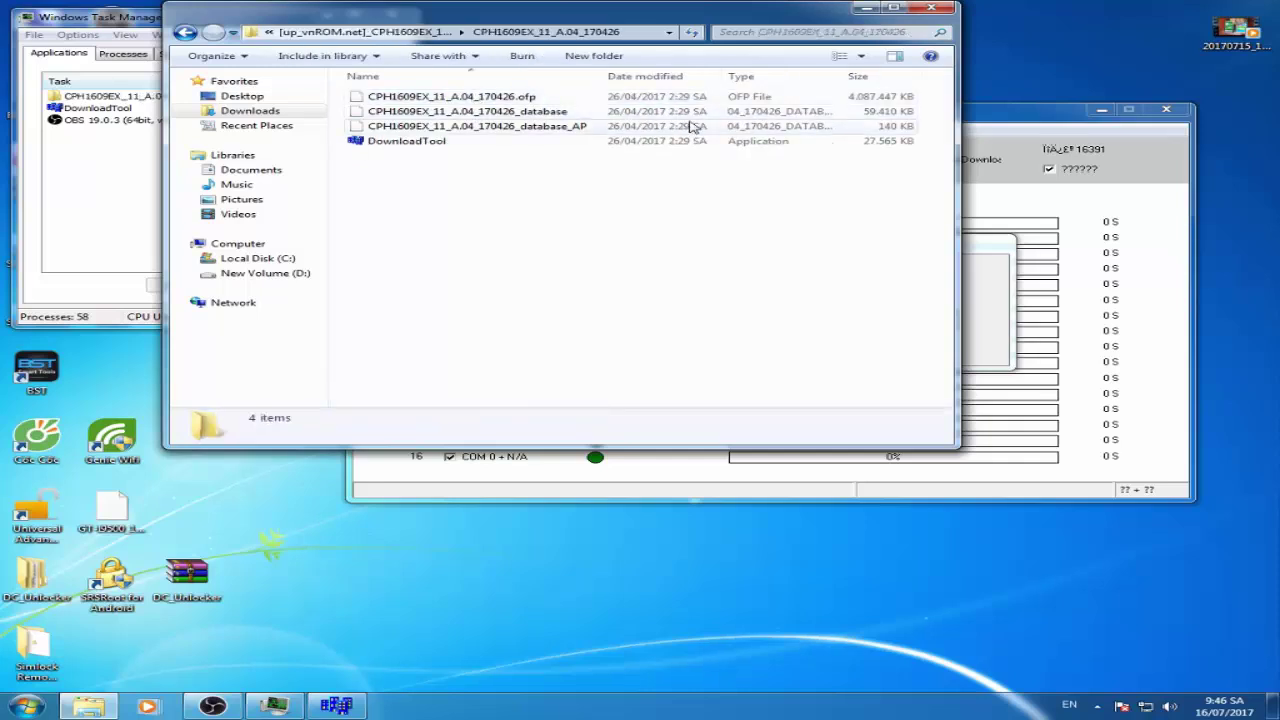
left_click(185, 33)
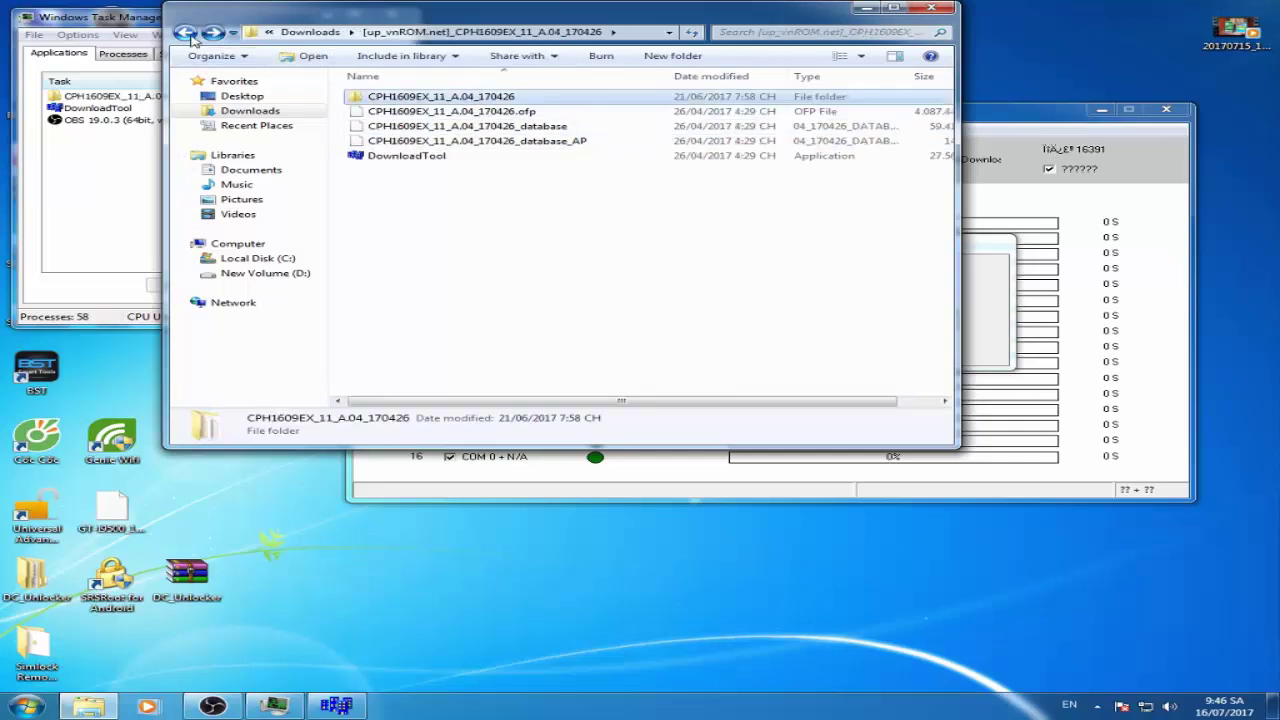
left_click(186, 33)
View the firmware files inside the 1.707.340 KB CPH1609EX_11_A.04_170426 archive and close the archive viewer
left_click(510, 188)
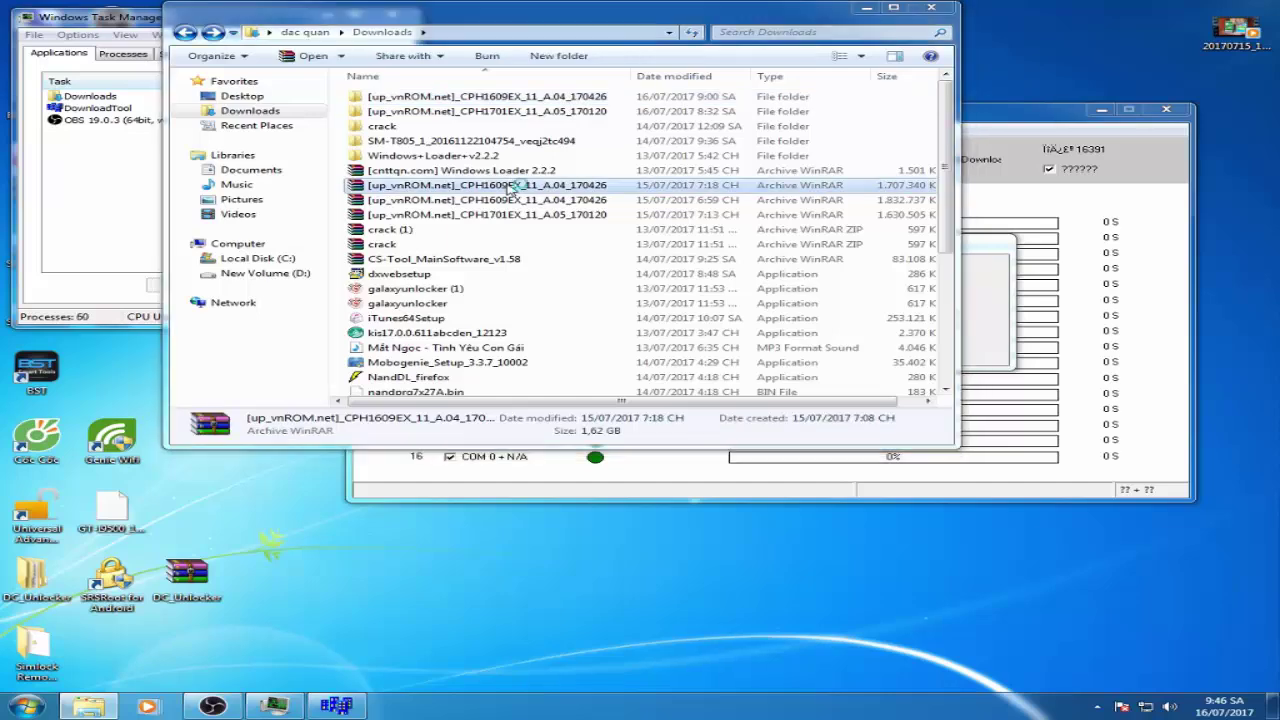
double_click(510, 188)
double_click(271, 177)
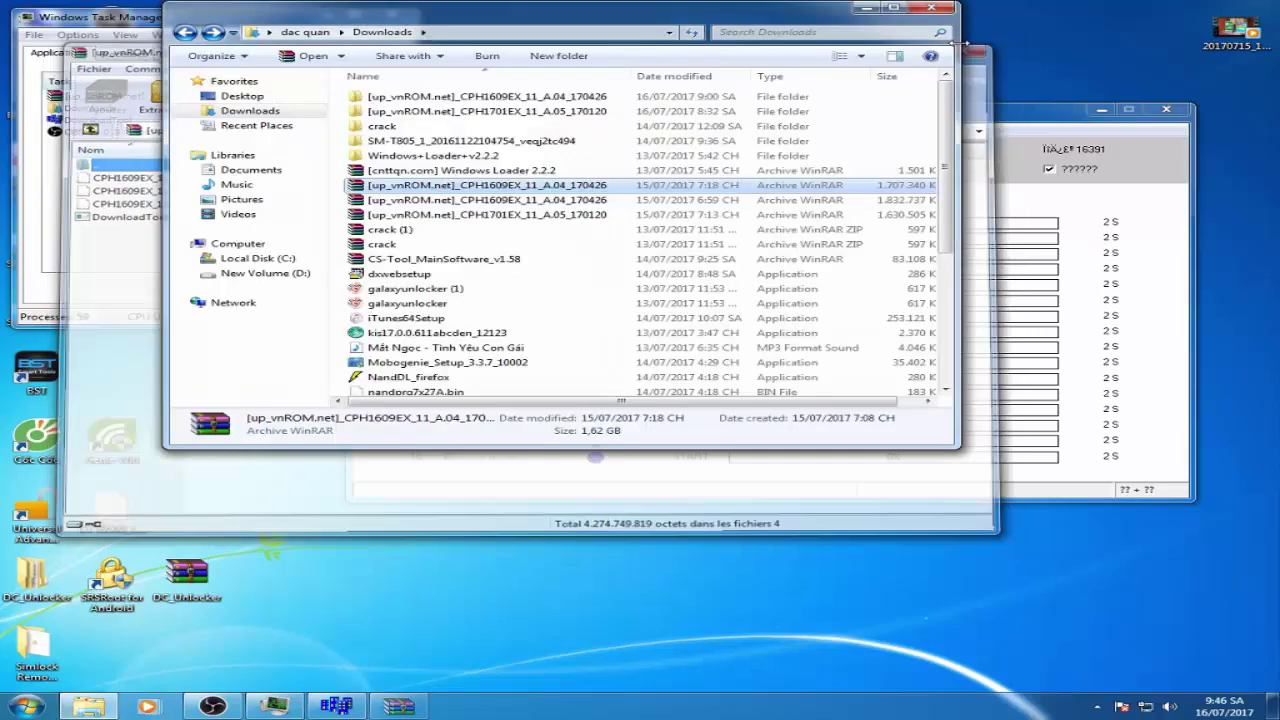
left_click(975, 43)
Copy the 1.707.340 KB CPH1609EX_11_A.04_170426 archive into D:\FILE\OPPO and bring DownloadTool back to the front
right_click(460, 192)
left_click(501, 411)
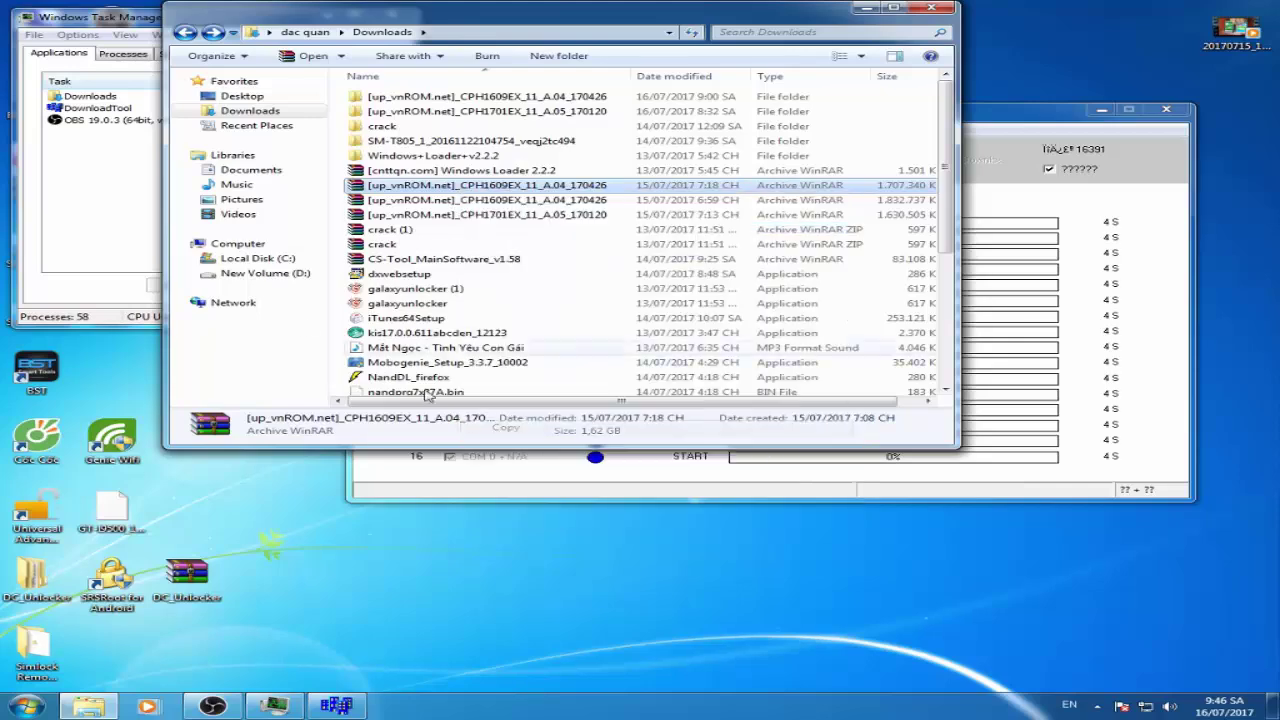
left_click(265, 273)
left_click(432, 229)
double_click(380, 214)
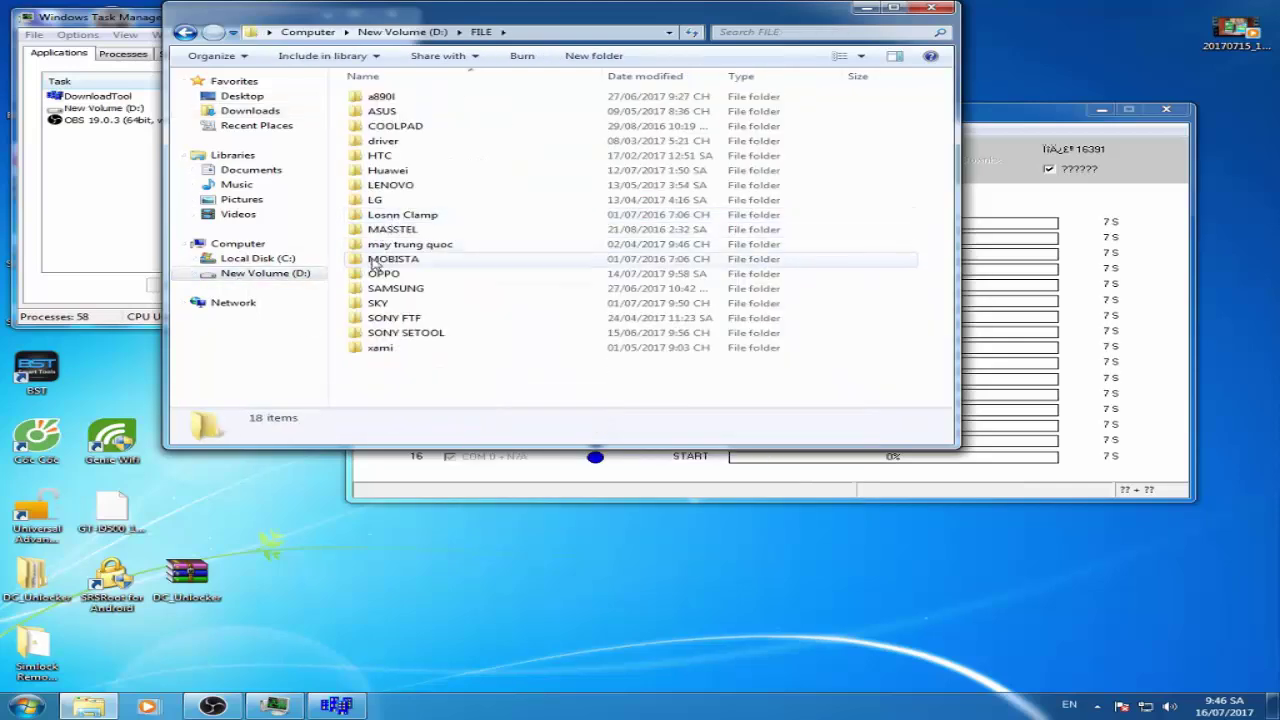
double_click(370, 275)
right_click(369, 267)
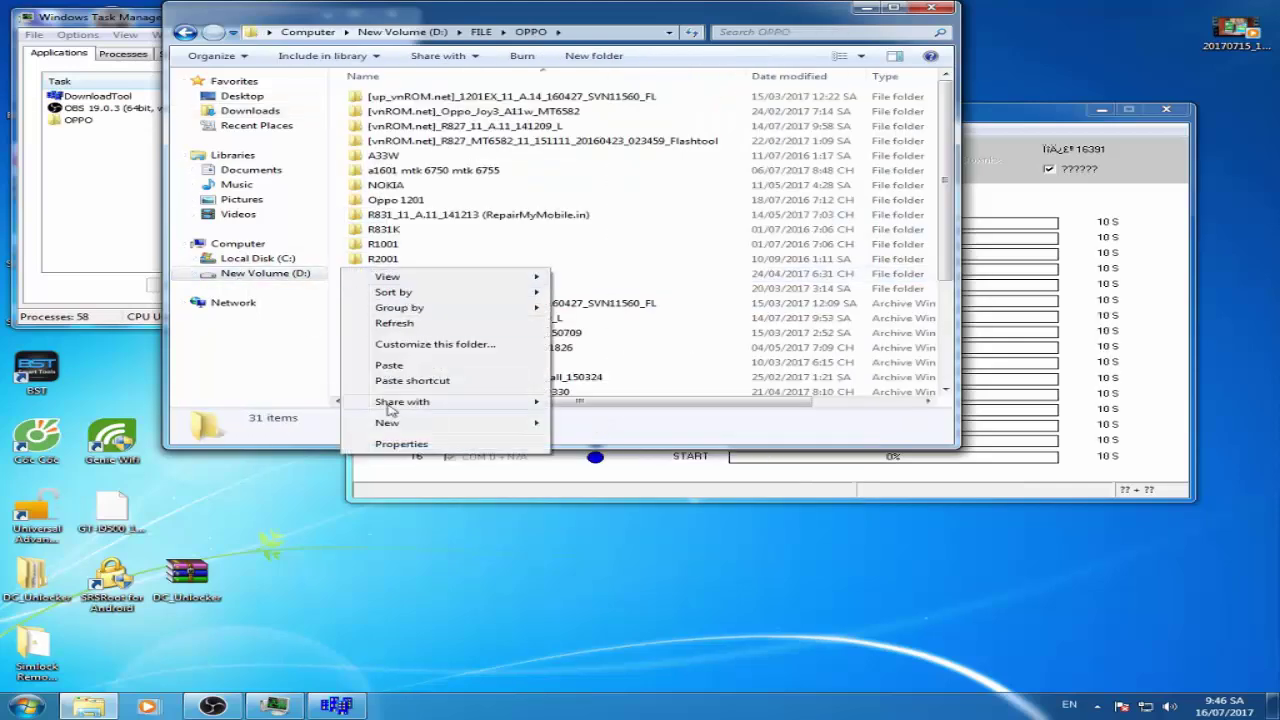
left_click(398, 366)
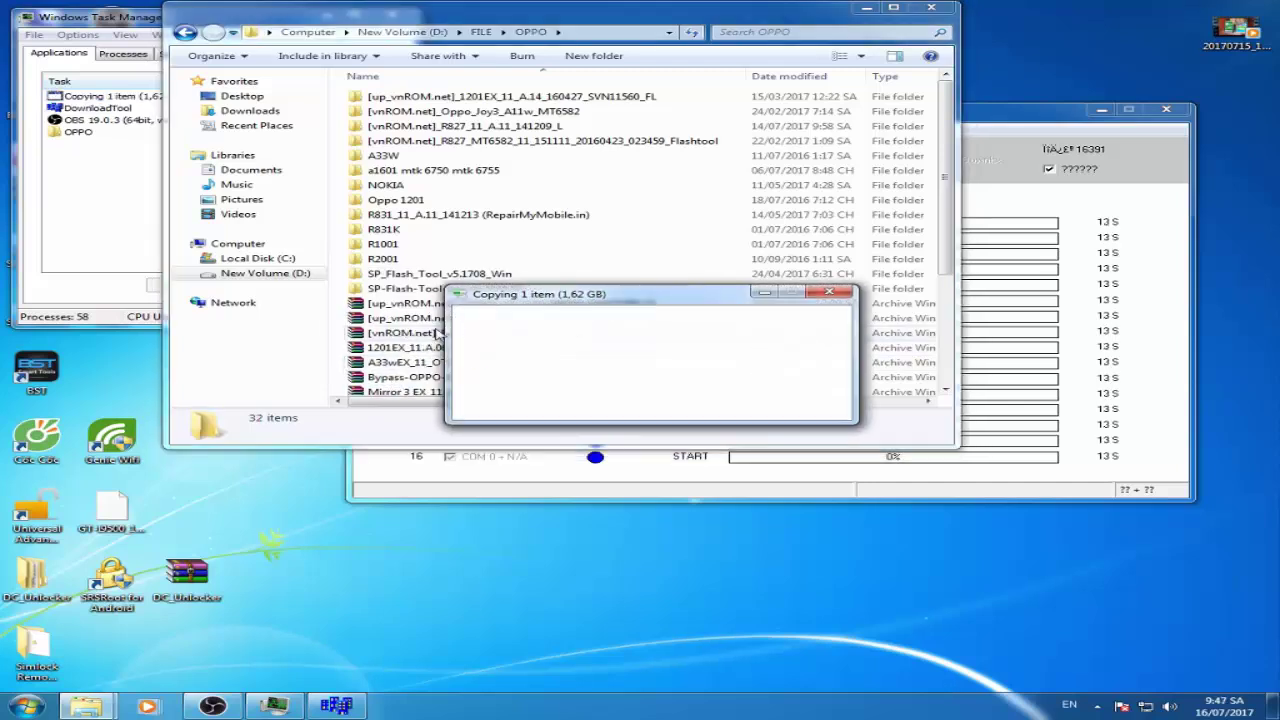
left_click(531, 488)
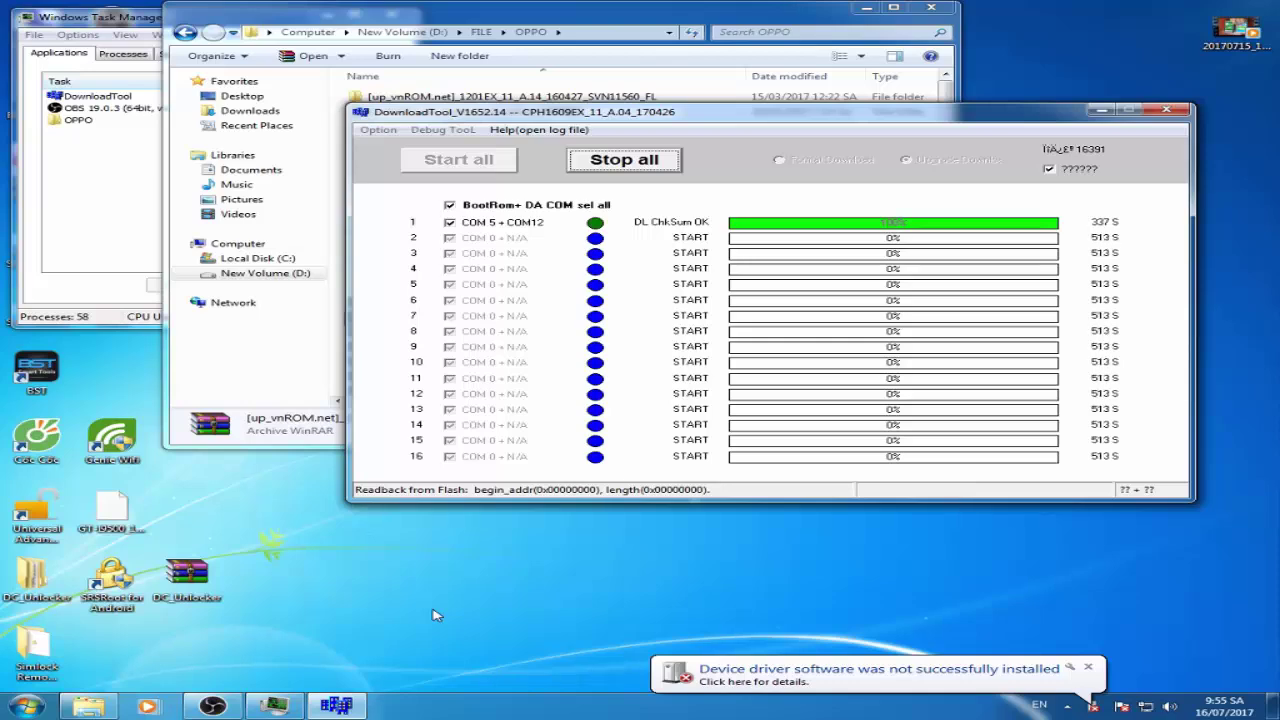
left_click(212, 706)
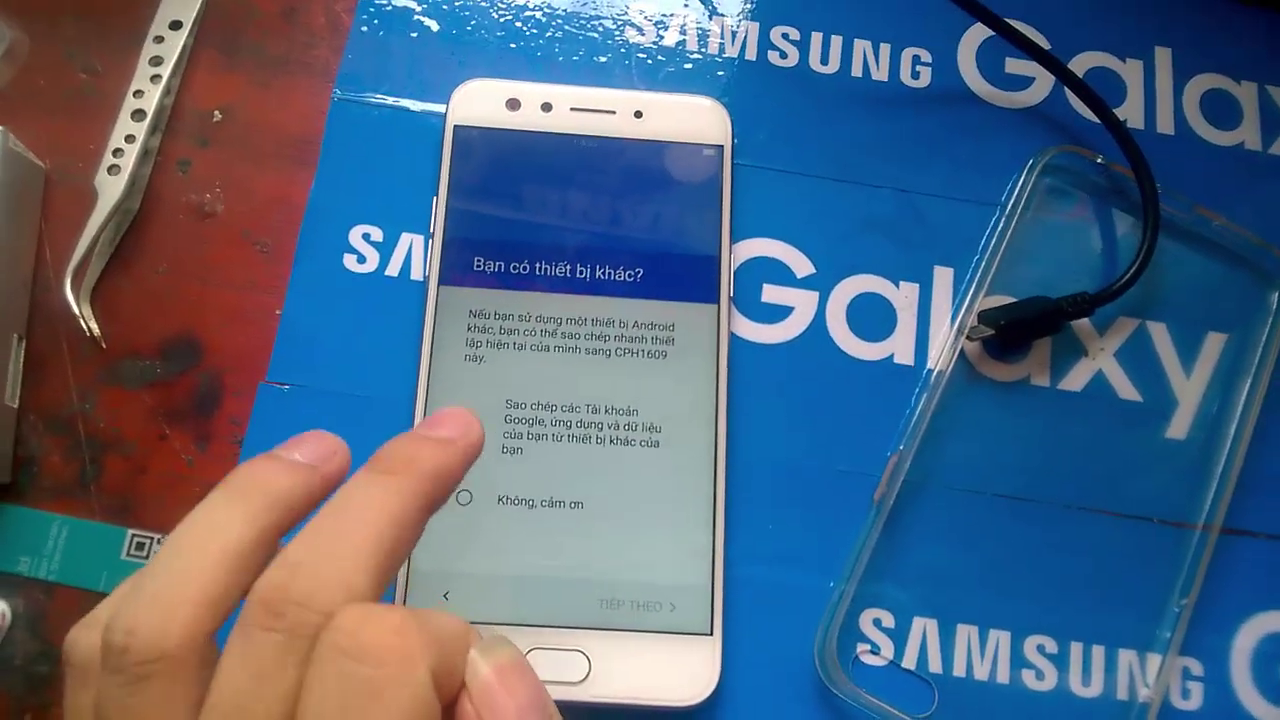
Decline copying data from another device with "Không, cảm ơn" and skip adding a Google account on the phone
left_click(463, 497)
left_click(625, 648)
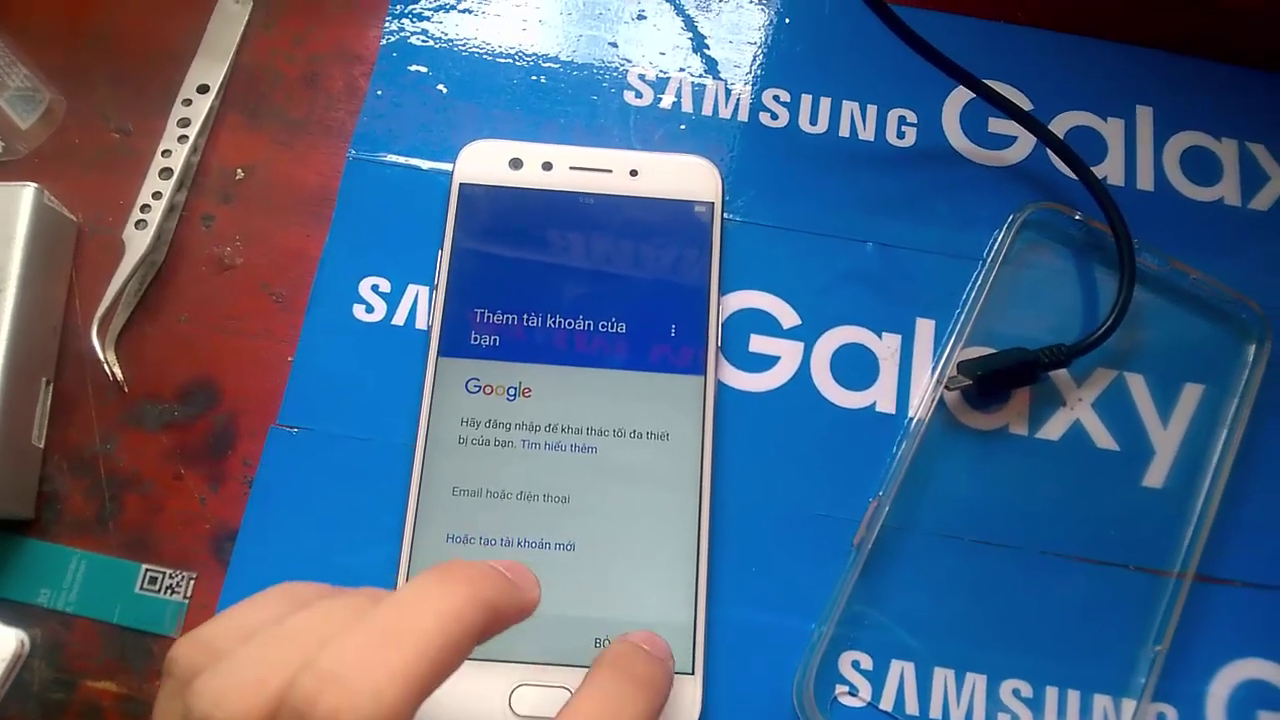
left_click(605, 643)
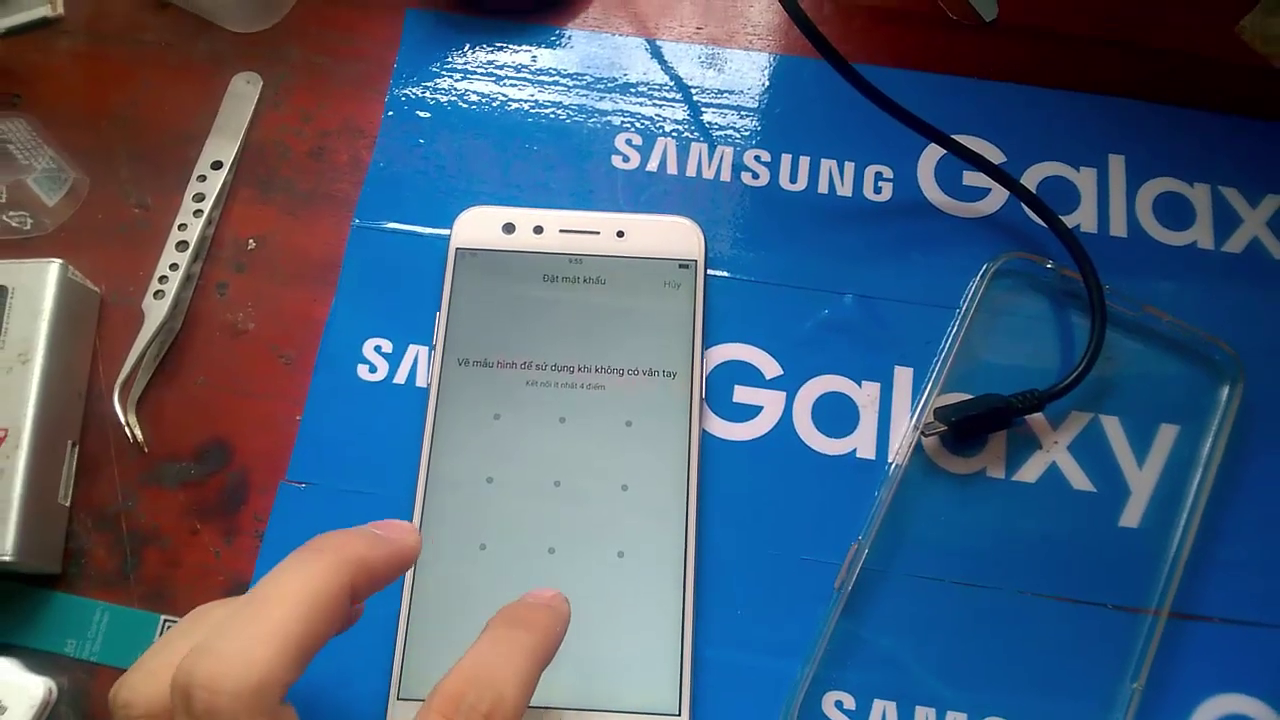
Check the alternative lock password types and skip setting up a screen lock password and fingerprint
left_click(545, 610)
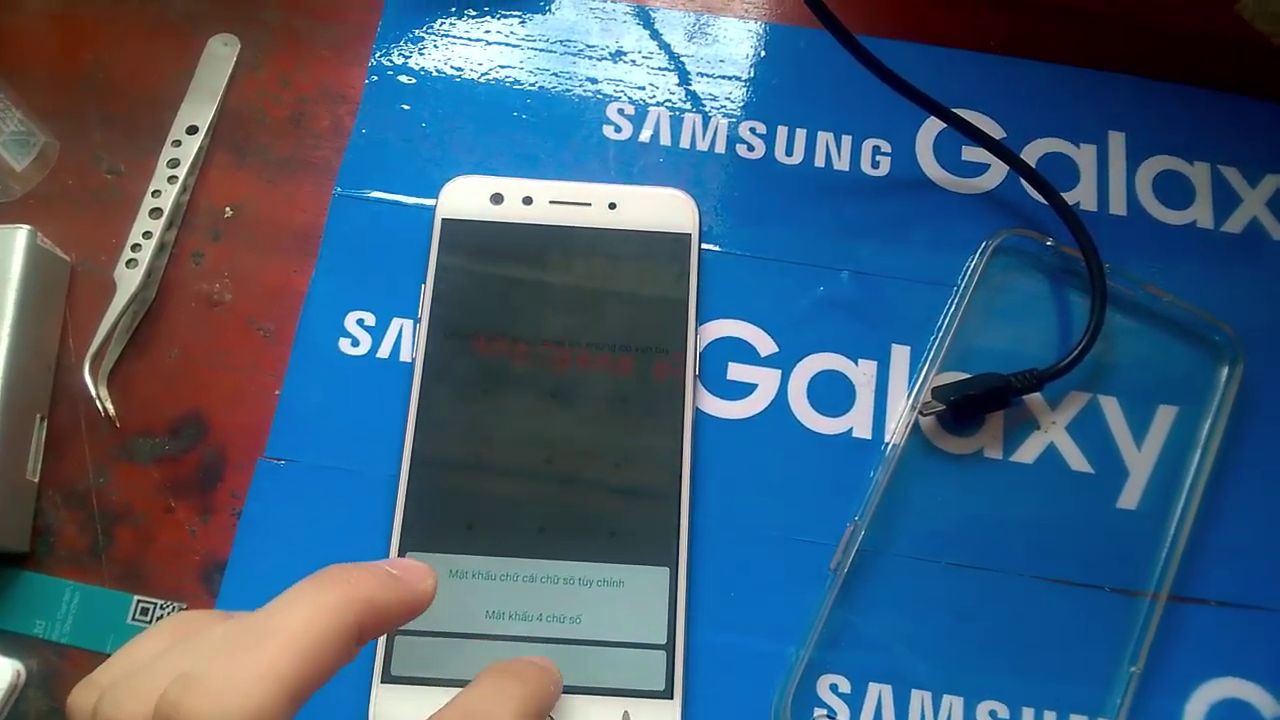
left_click(530, 660)
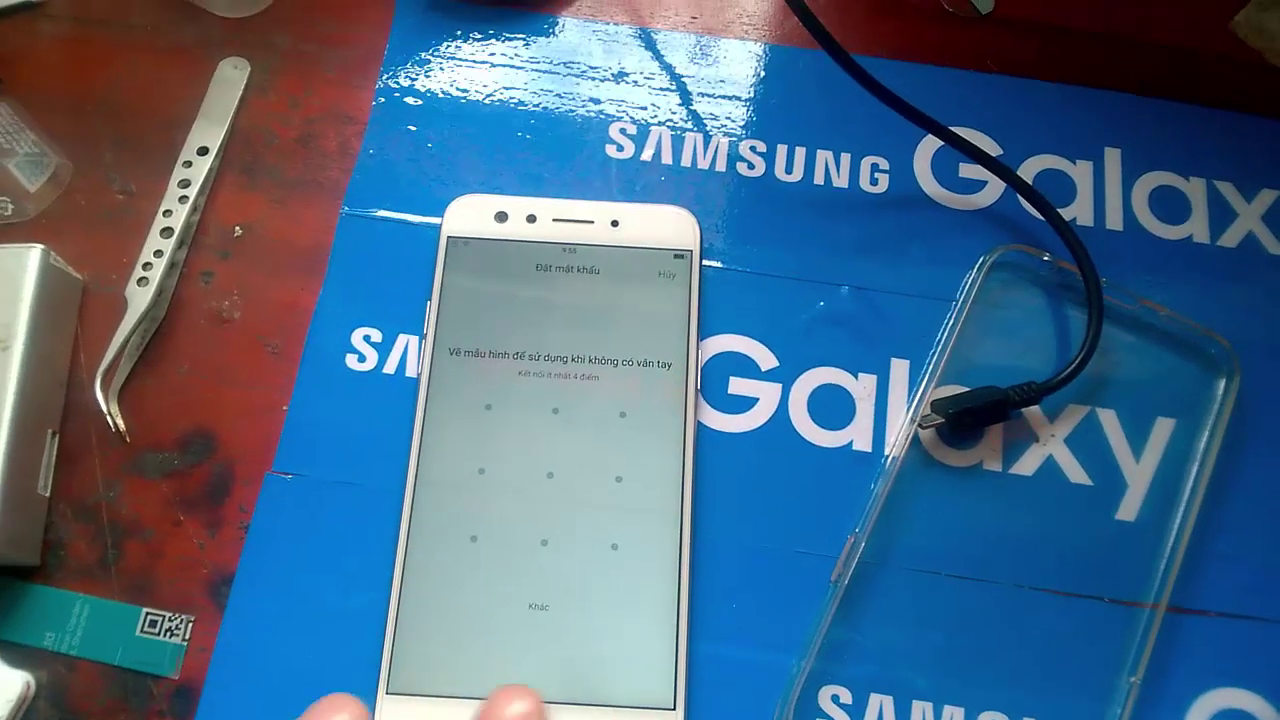
left_click(515, 700)
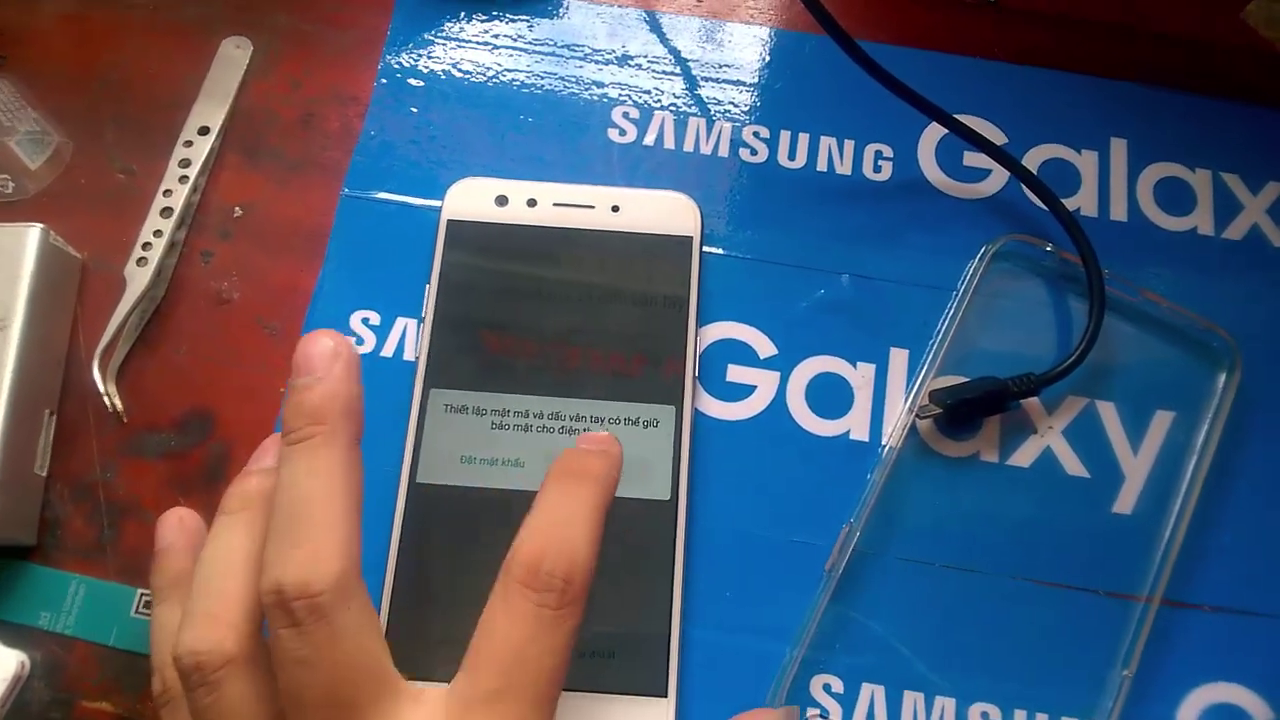
left_click(600, 455)
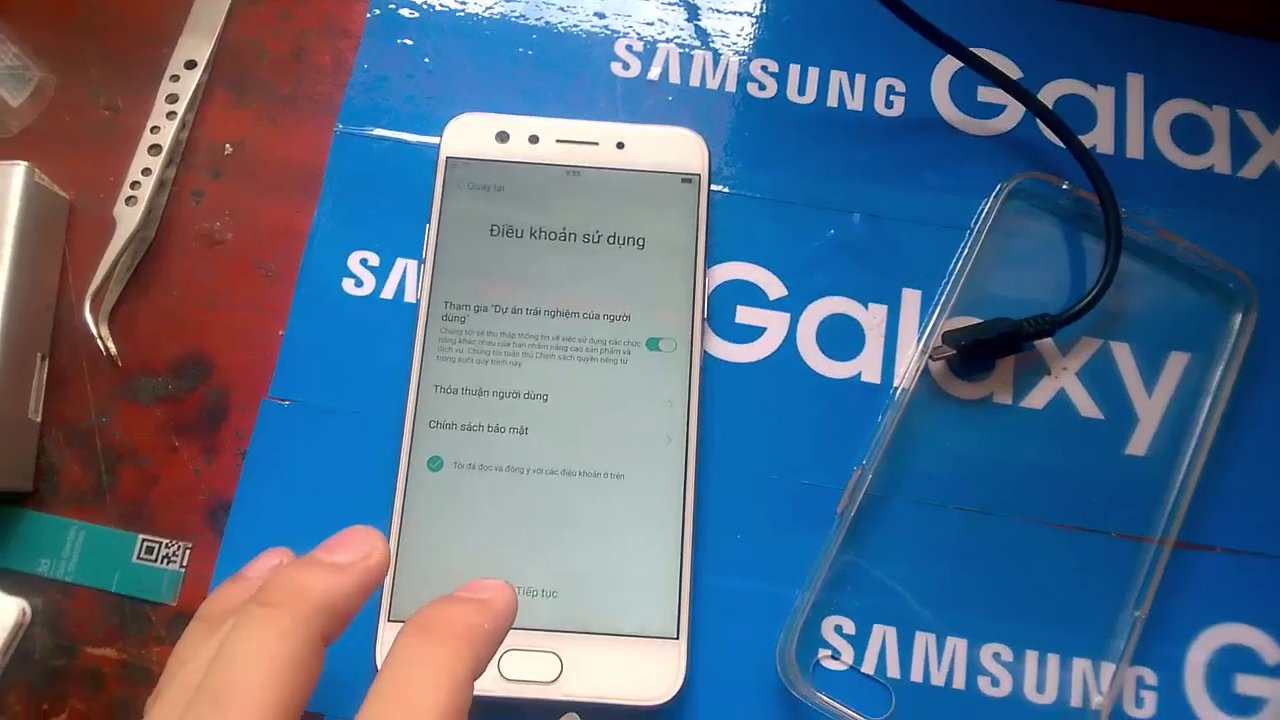
Agree to the terms of use and finish the OPPO phone setup through to the home screen pages
left_click(525, 655)
left_click(628, 628)
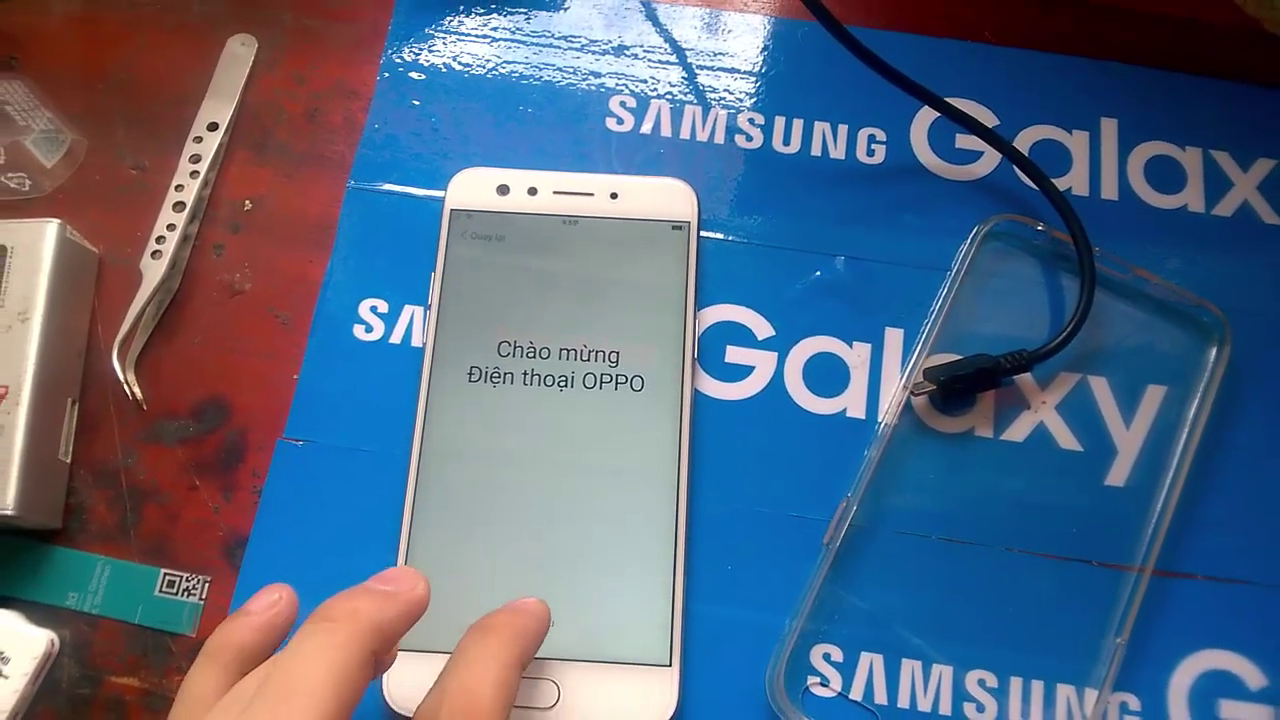
left_click(532, 612)
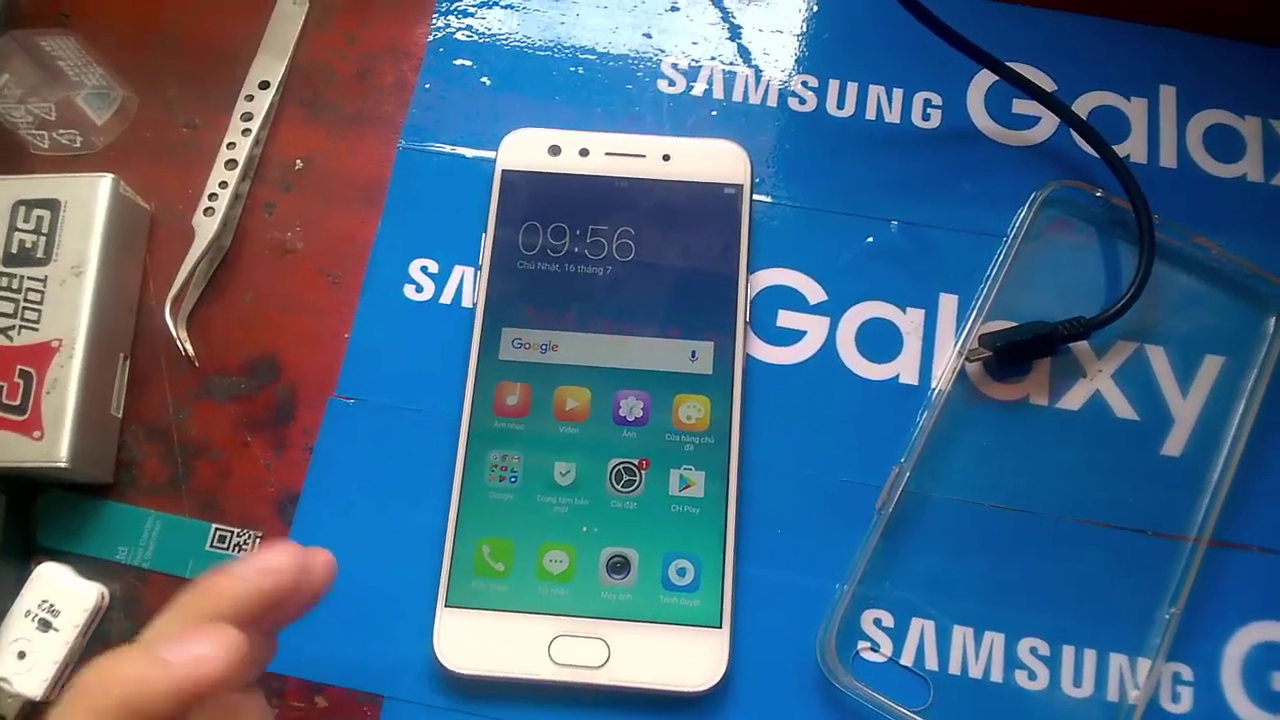
left_click_drag(680, 470, 650, 480)
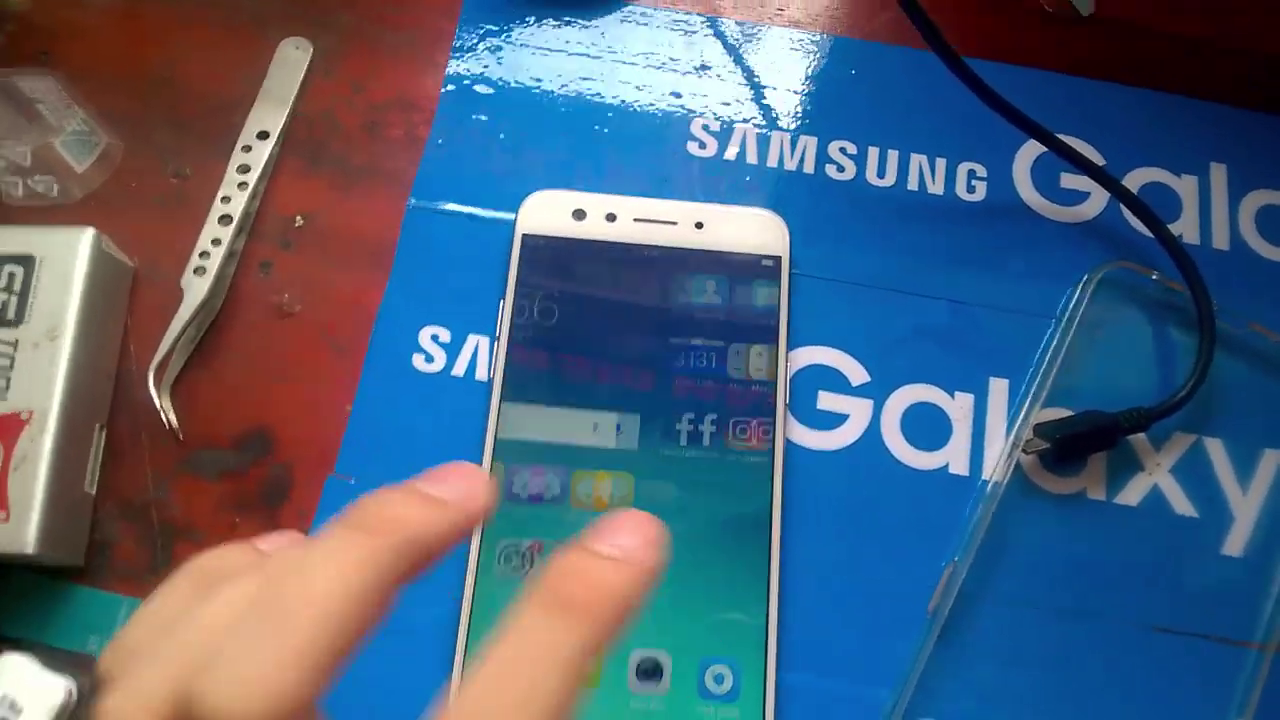